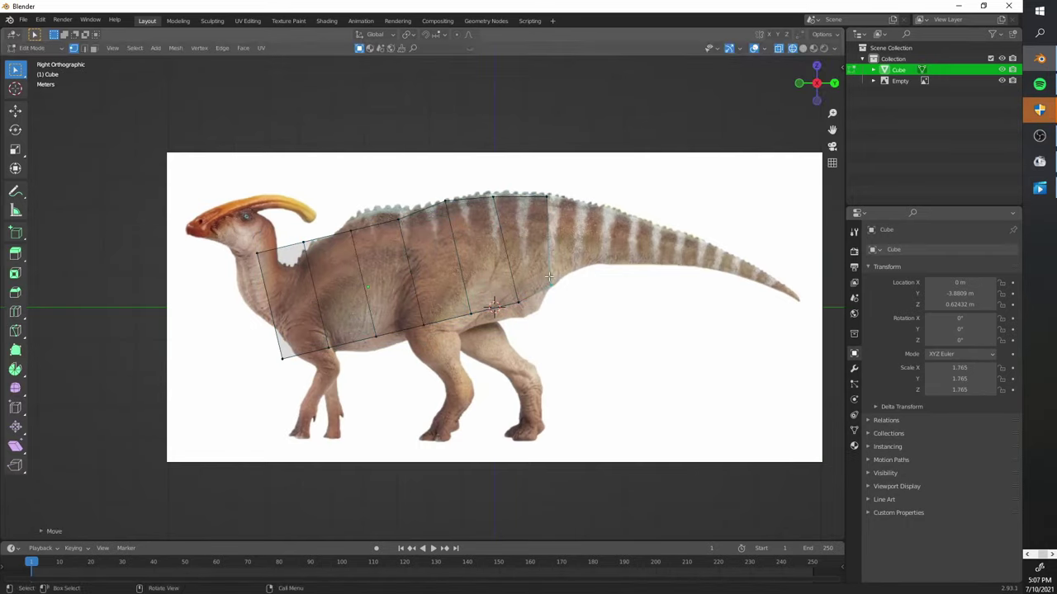
Select the front loop of the body mesh and tilt it toward the neck
key("c")
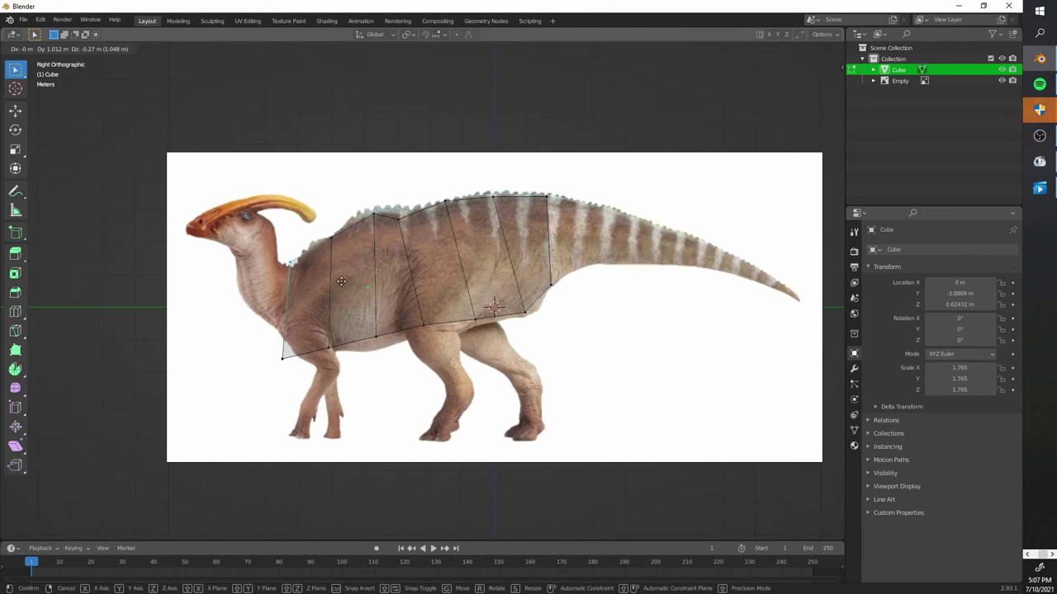
key("c")
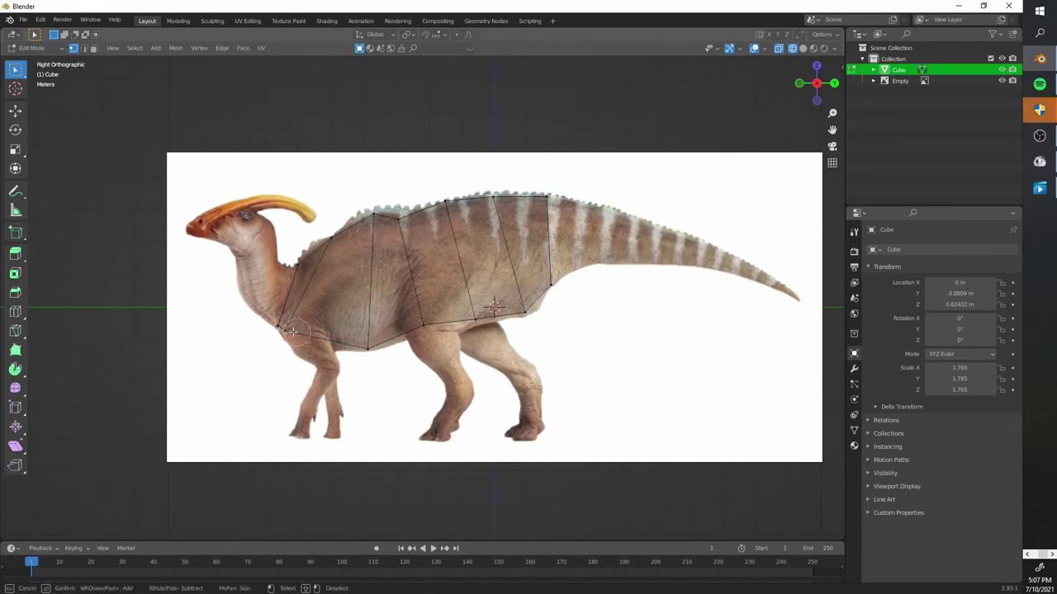
key("Escape")
key("ctrl+z")
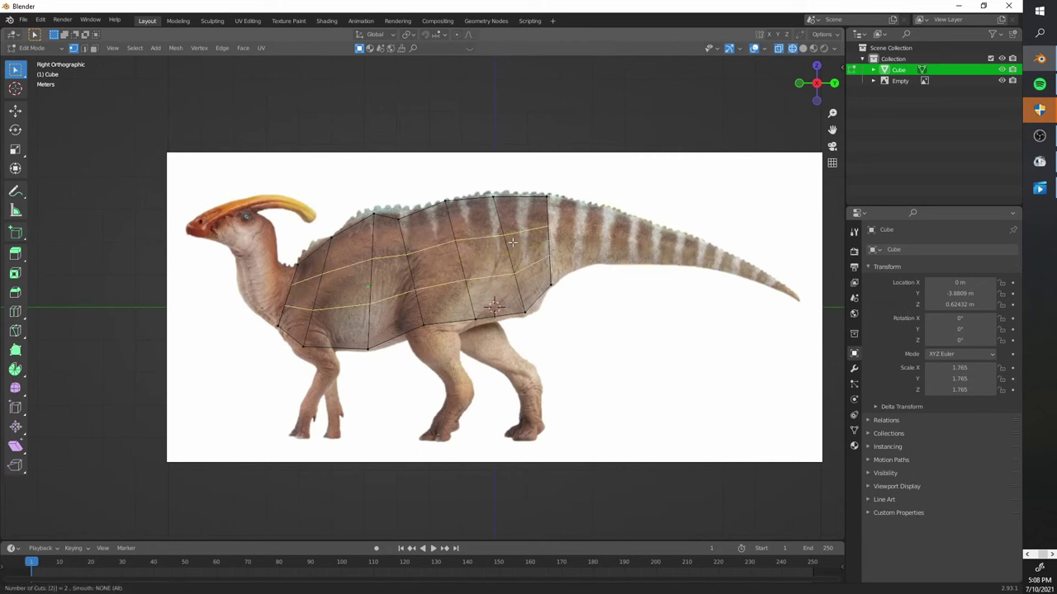
middle_click_drag(504, 242, 462, 313)
key("r")
left_click(465, 314)
key("KP_3")
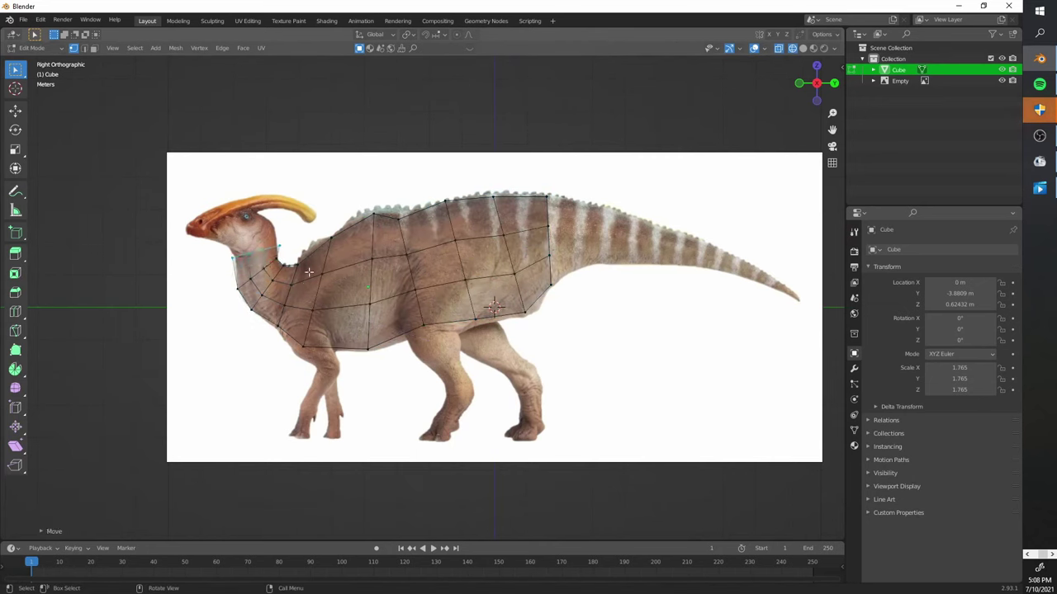
Carry the neck loop onto the head and shrink it down to the beak tip
scroll(308, 273, "up", 3)
key("s")
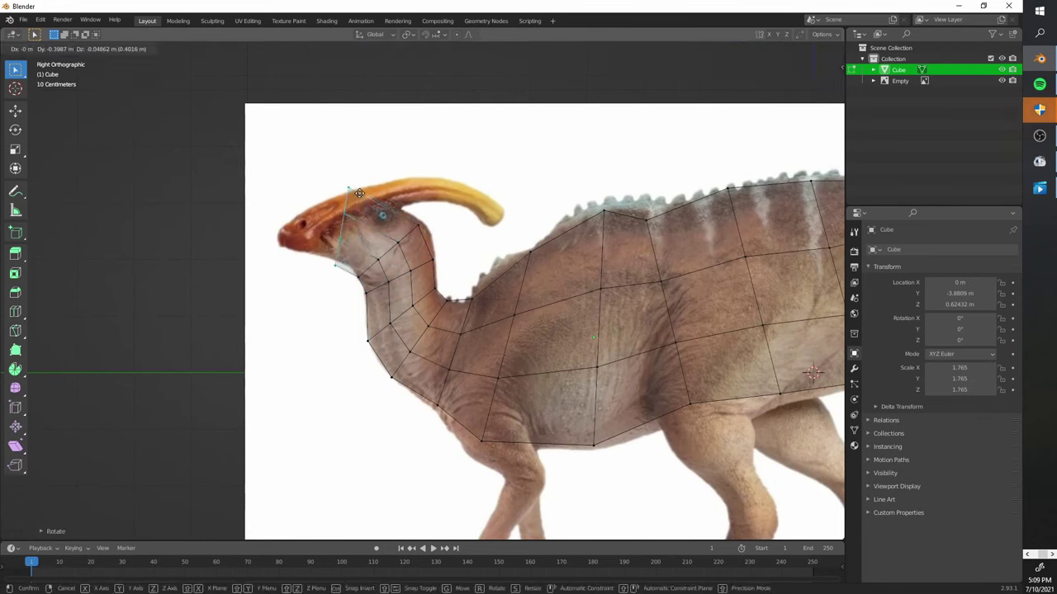
left_click(359, 194)
key("g")
left_click(314, 257)
key("s")
left_click(301, 264)
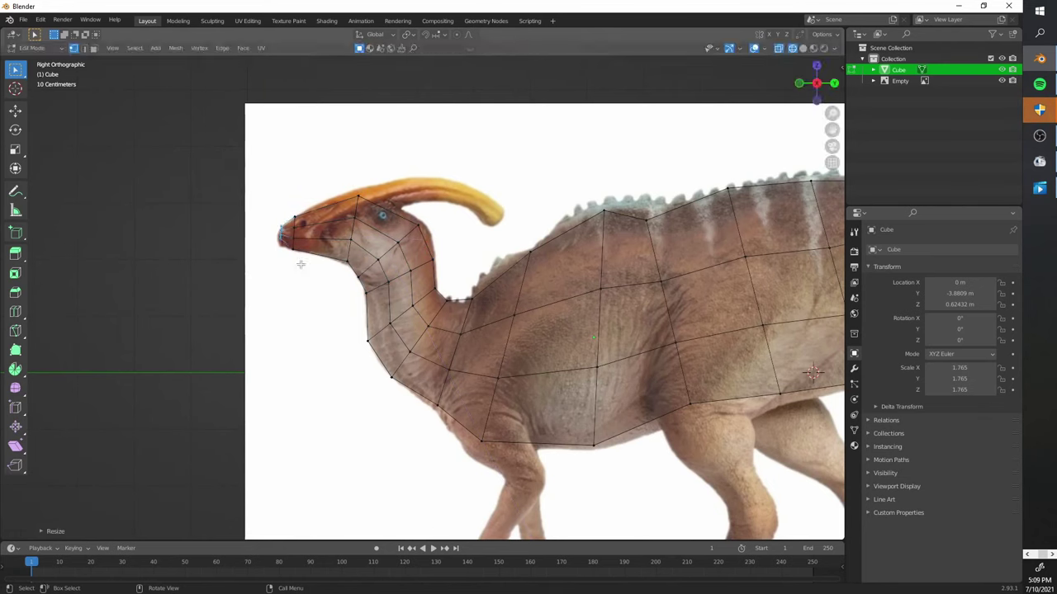
Cut a new loop across the head and extend the mesh along the crest
left_click(382, 218)
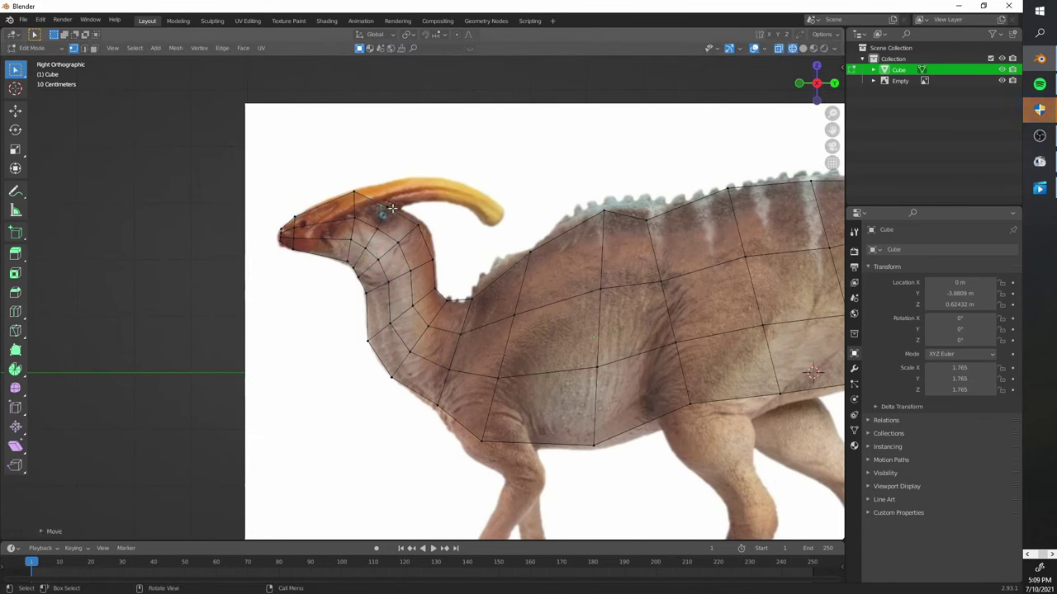
key("r")
left_click(444, 223)
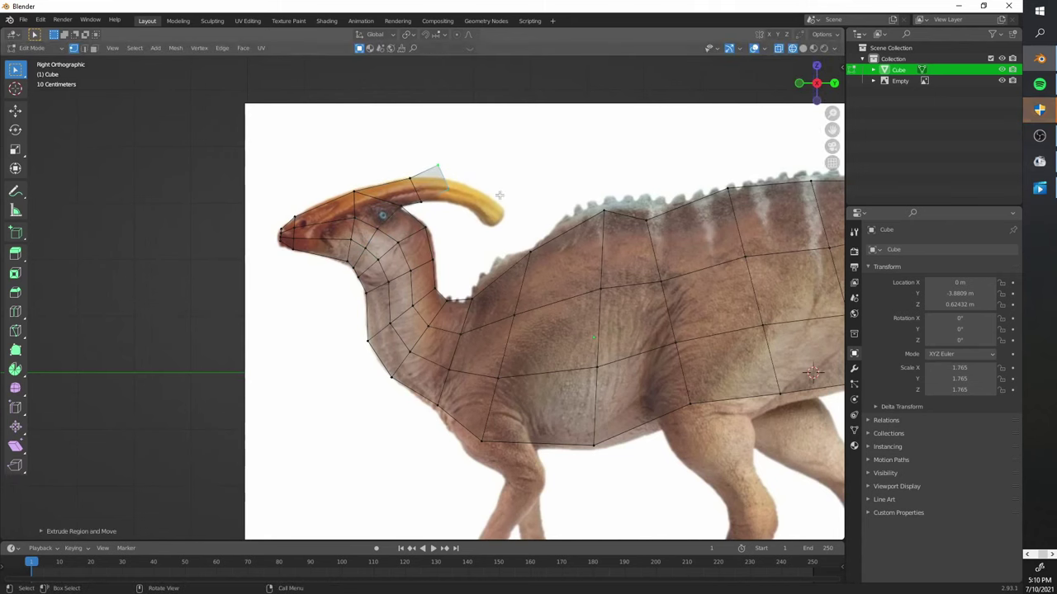
key("g")
left_click(506, 241)
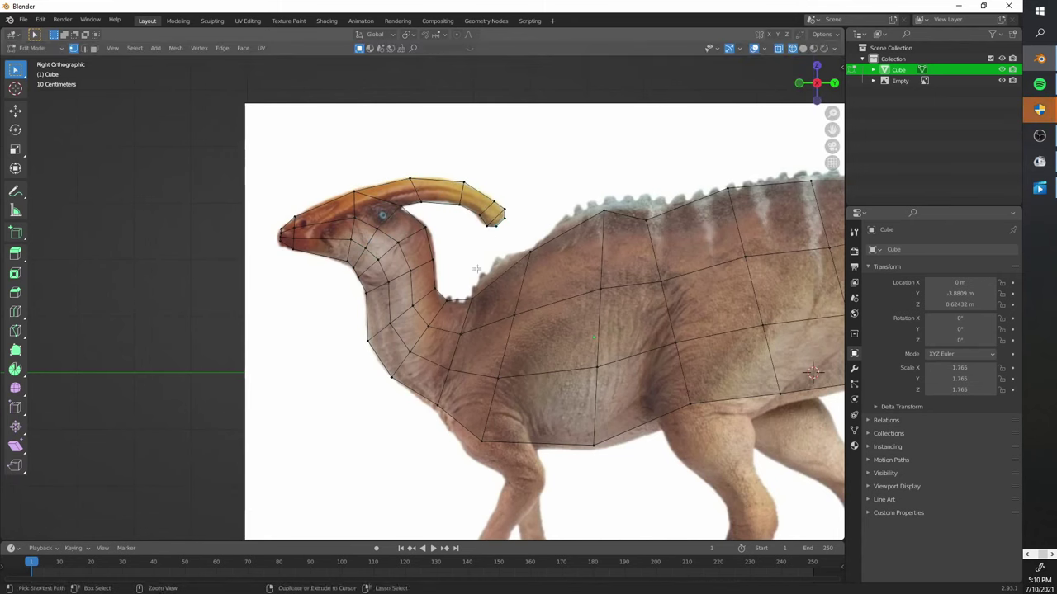
scroll(437, 306, "down", 1)
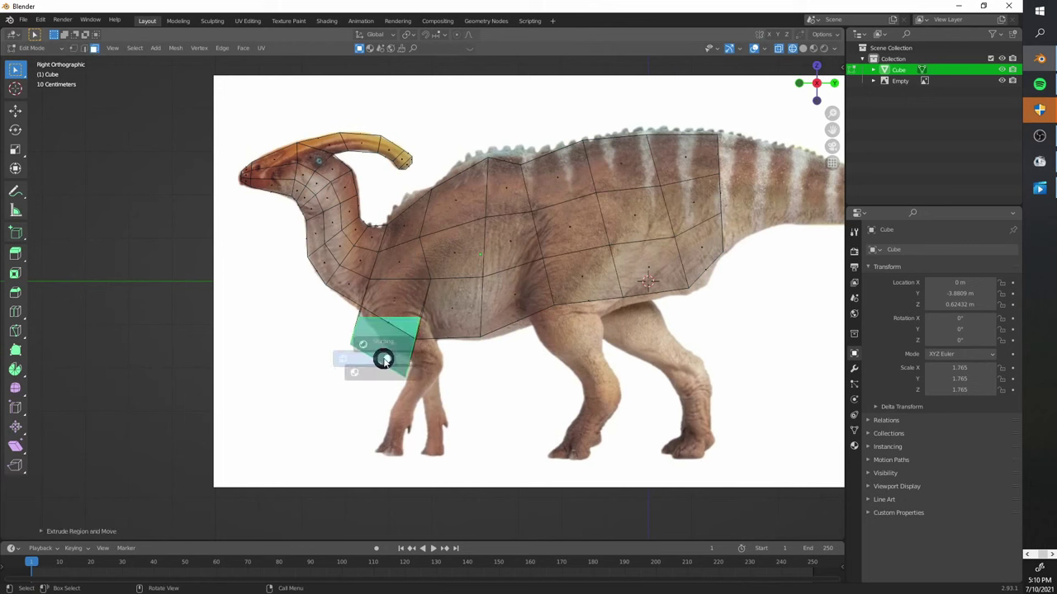
Flatten the chest face into a leg edge and extrude the upper front leg
key("g")
left_click(417, 340)
key("KP_1")
key("KP_3")
key("r")
left_click(472, 336)
key("g")
key("z")
key("z")
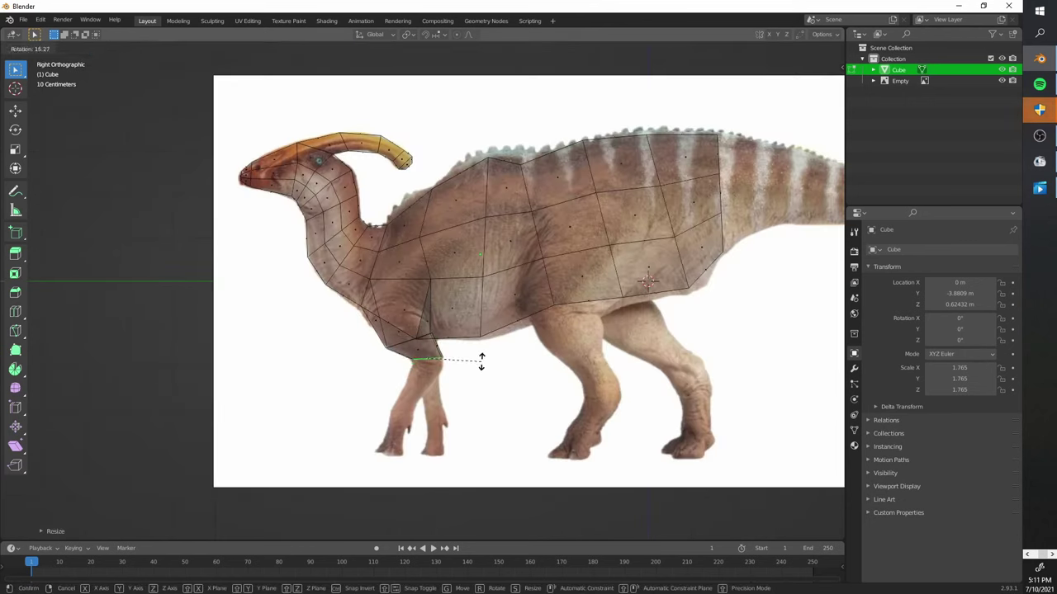
left_click(432, 401)
Angle the front leg and extrude its lower segment down to the foot
key("g")
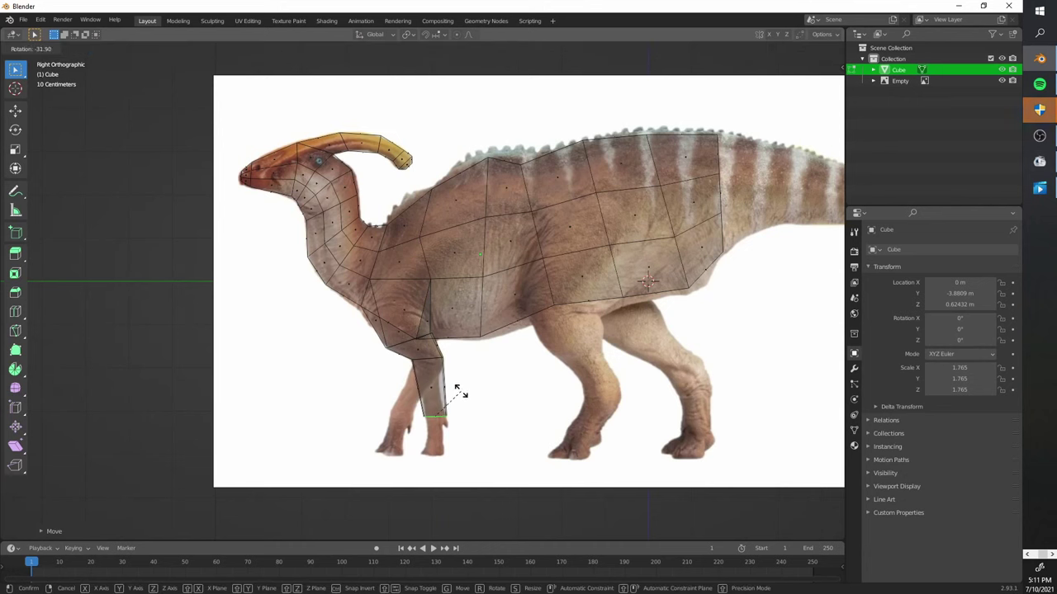
left_click(460, 393)
key("e")
left_click(454, 443)
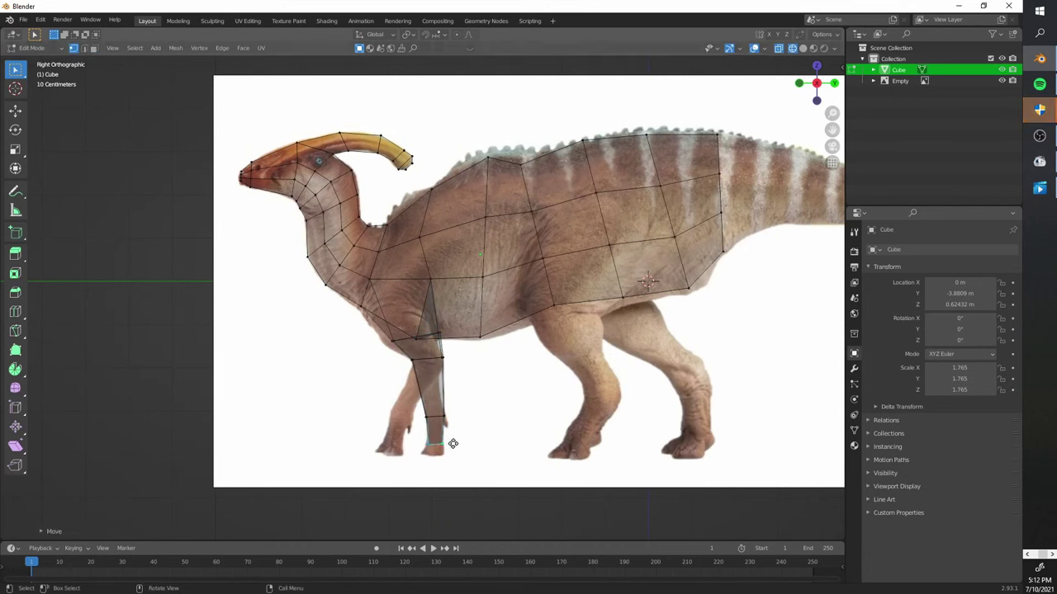
key("s")
left_click(483, 437)
key("KP_1")
key("KP_3")
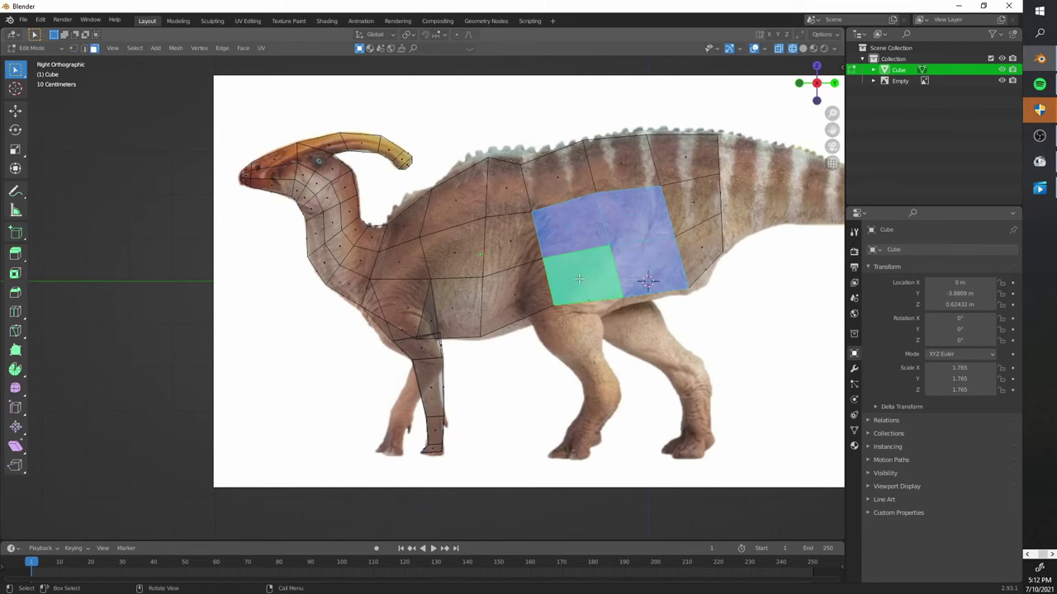
Shrink, lower and rotate the hip face, then extrude the thigh segment
key("s")
key("KP_1")
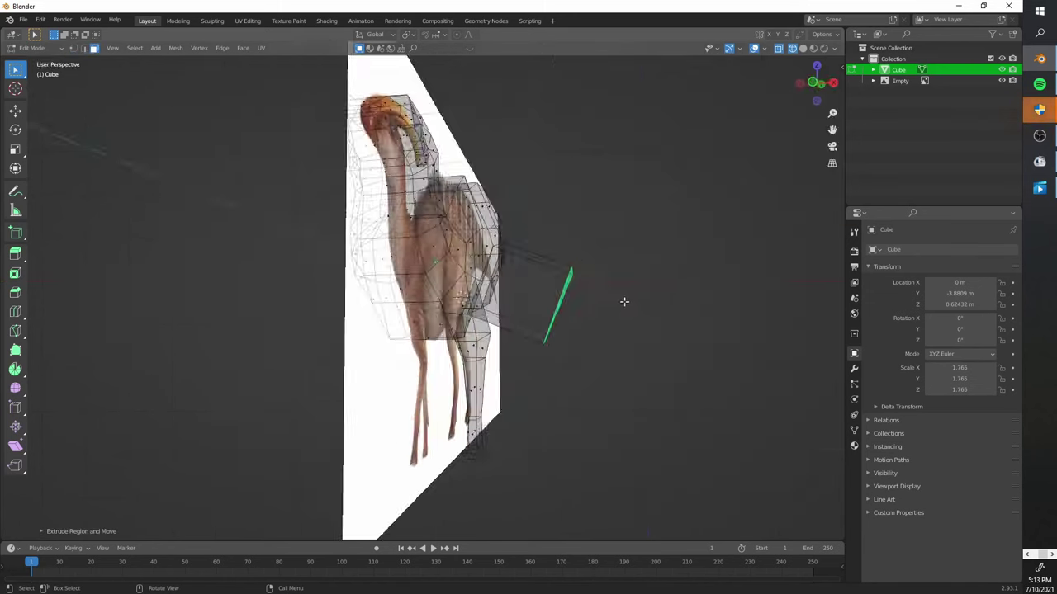
left_click(517, 330)
key("KP_3")
key("g")
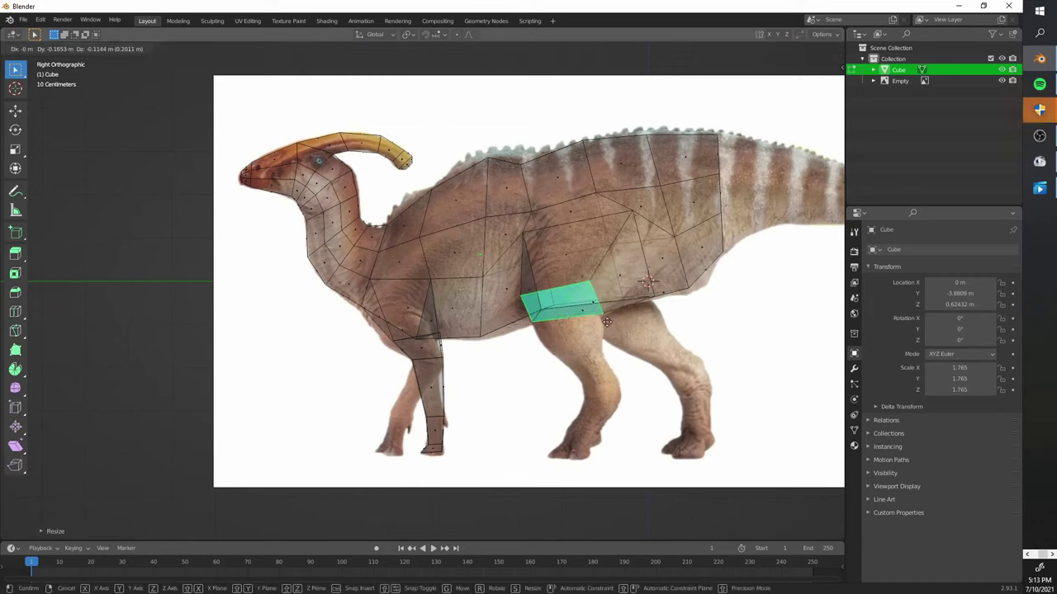
left_click(607, 322)
key("KP_1")
key("r")
key("e")
key("KP_3")
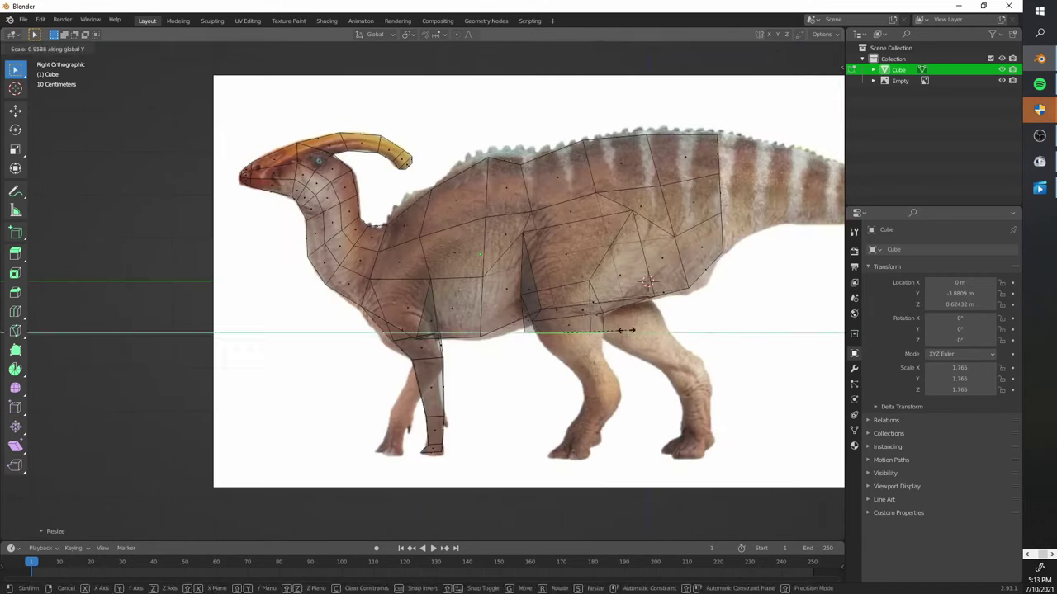
left_click(621, 353)
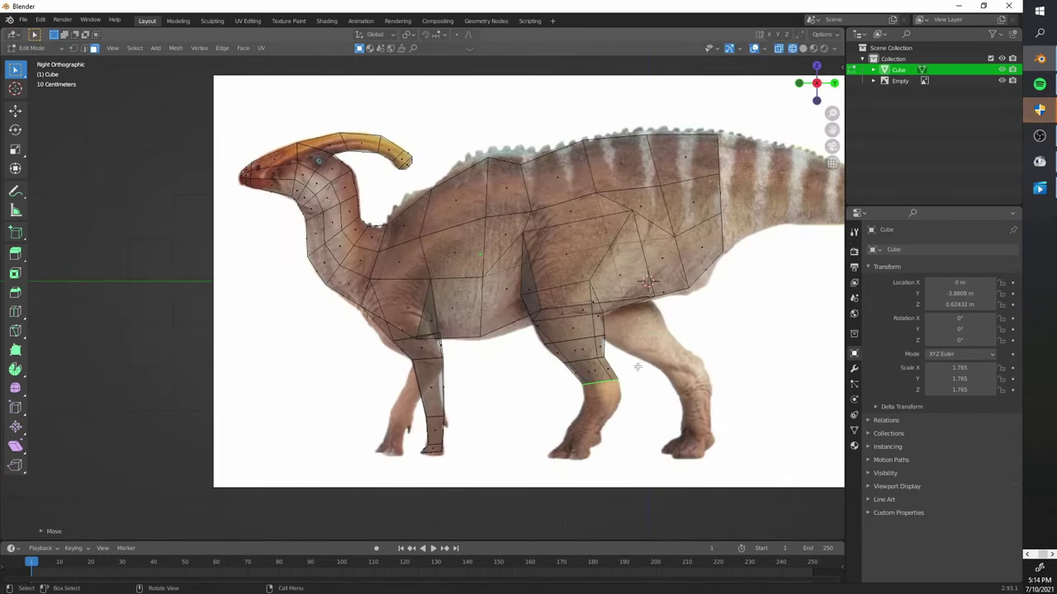
Extend the hind leg down to the bottom of the foot
key("g")
left_click(606, 425)
key("g")
left_click(618, 423)
key("g")
key("y")
left_click(603, 451)
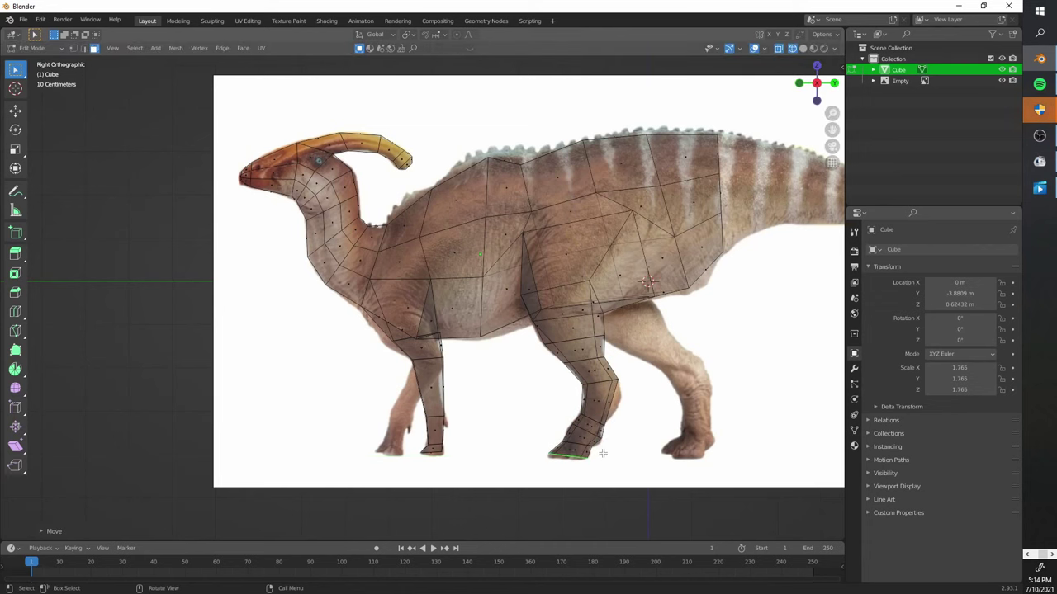
Check the hind leg's sideways position in 3D and return to the side view
middle_click_drag(633, 398, 520, 438)
key("g")
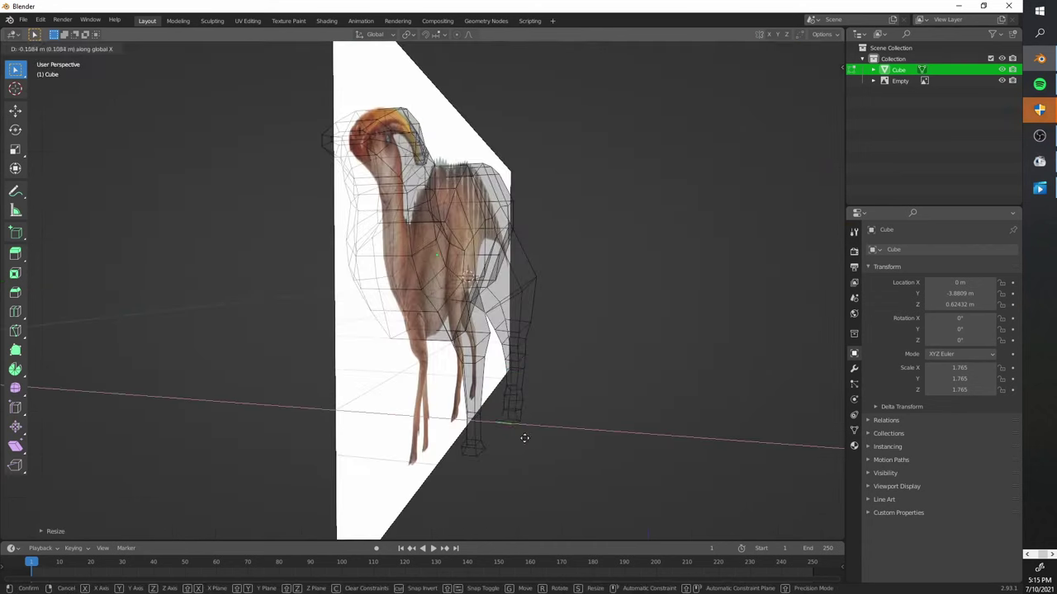
key("x")
key("Escape")
key("KP_3")
scroll(496, 330, "up", 2)
Extrude four segments from the back out to the tail tip
key("e")
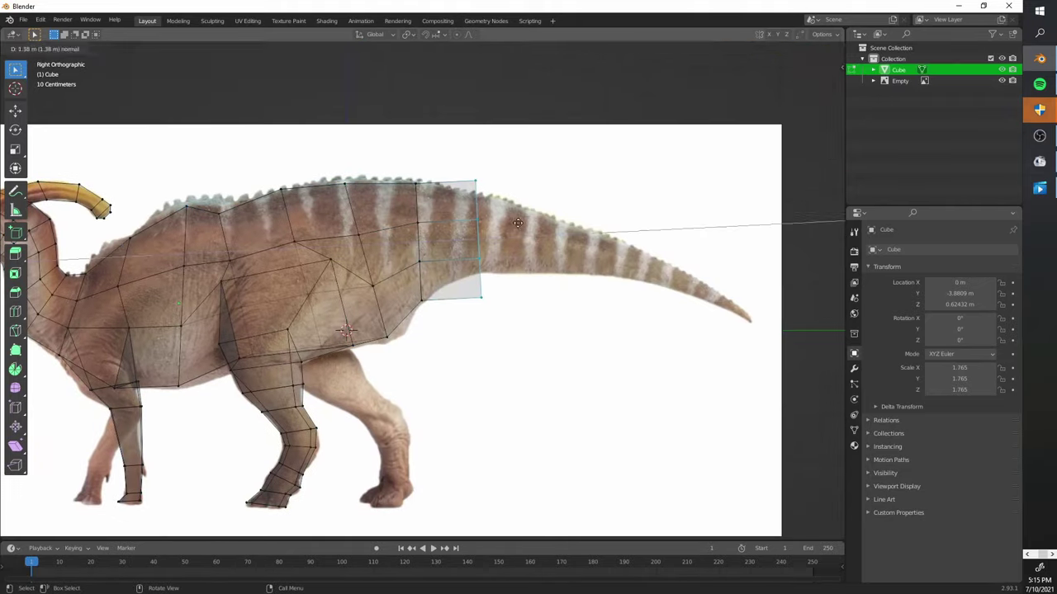
left_click(585, 278)
key("e")
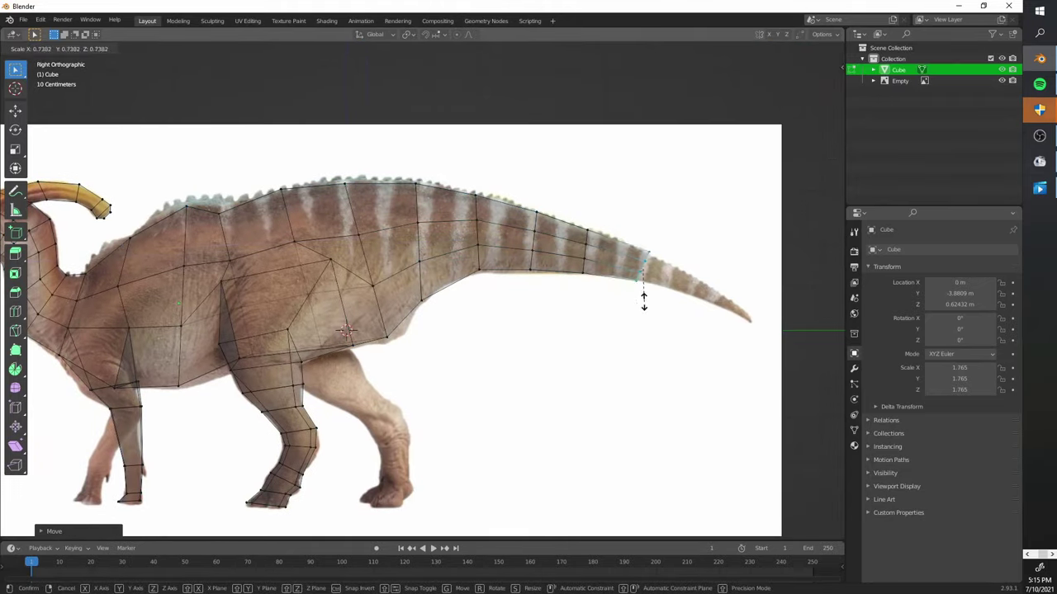
left_click(636, 291)
key("e")
left_click(689, 297)
key("e")
key("e")
left_click(748, 323)
Switch to perspective and orbit around the dinosaur mesh to inspect it
right_click(756, 338)
key("grave")
middle_click_drag(625, 321, 439, 336)
key("ctrl+r")
key("Escape")
middle_click_drag(432, 281, 336, 394)
mouse_move(404, 269)
middle_mouse_down()
mouse_move(401, 207)
mouse_move(462, 248)
middle_mouse_up()
right_click(400, 208)
Add a Mirror modifier with Clipping and shift the mesh against the mirror plane
left_click(854, 368)
left_click(942, 250)
left_click(800, 382)
mouse_move(800, 382)
middle_mouse_down()
mouse_move(446, 314)
mouse_move(412, 248)
mouse_move(323, 295)
mouse_move(389, 365)
mouse_move(287, 195)
mouse_move(264, 302)
middle_mouse_up()
left_click(932, 337)
key("a")
key("g")
left_click(445, 325)
key("alt+a")
key("a")
key("alt+a")
Pull the beak-tip vertices forward and inspect the head and whole dinosaur
key("z")
left_click(176, 302)
key("shift+z")
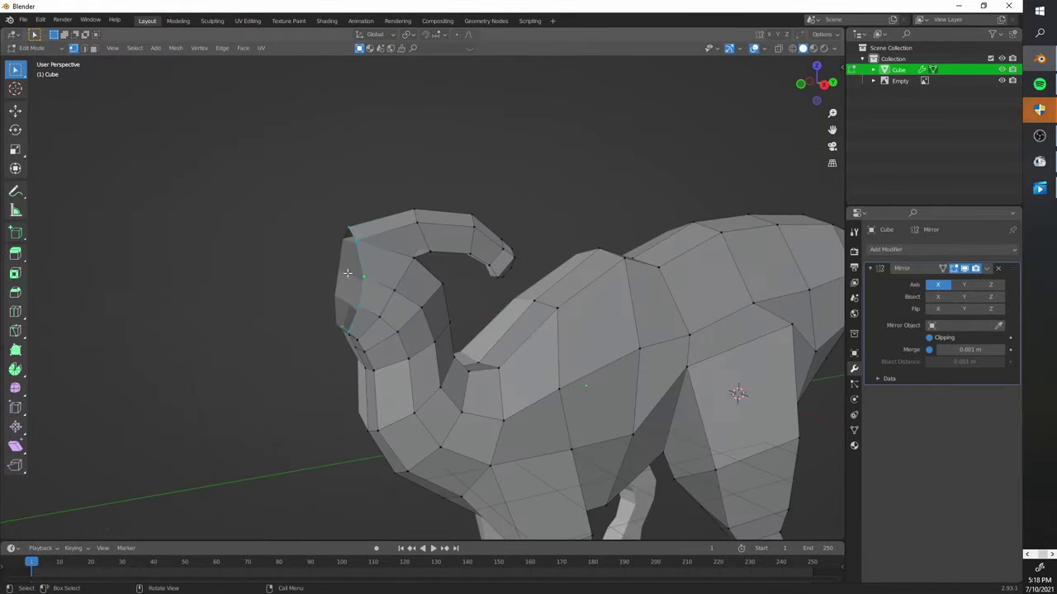
key("KP_3")
left_click_drag(283, 298, 248, 230)
key("g")
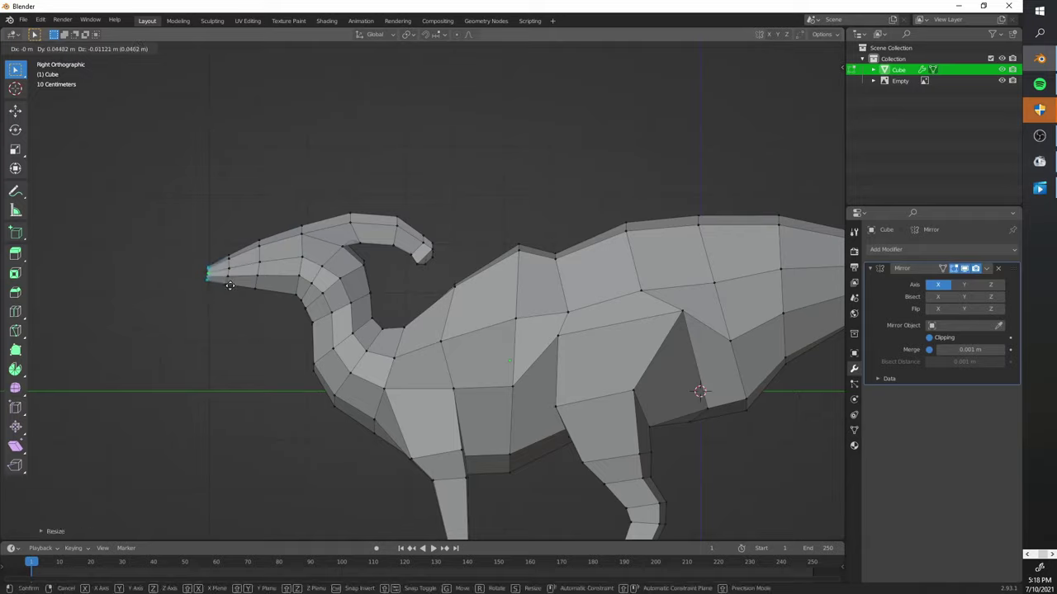
left_click(230, 284)
middle_click_drag(231, 287, 494, 236)
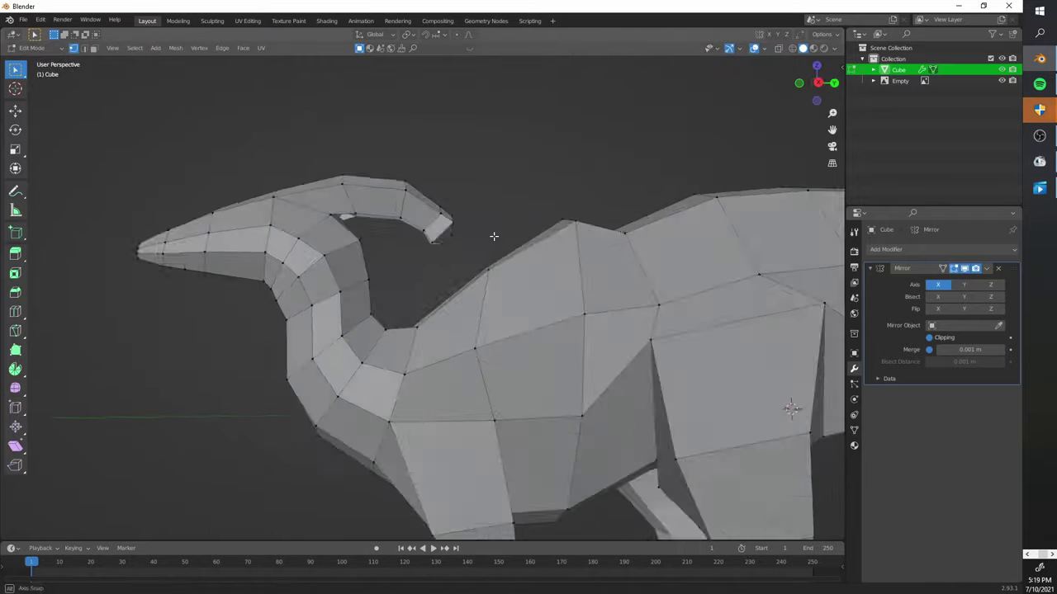
scroll(493, 236, "down", 5)
mouse_move(641, 252)
middle_mouse_down()
mouse_move(536, 230)
mouse_move(538, 274)
middle_mouse_up()
In Object Mode, add a Subdivision Surface modifier and shade the dinosaur smooth
key("KP_3")
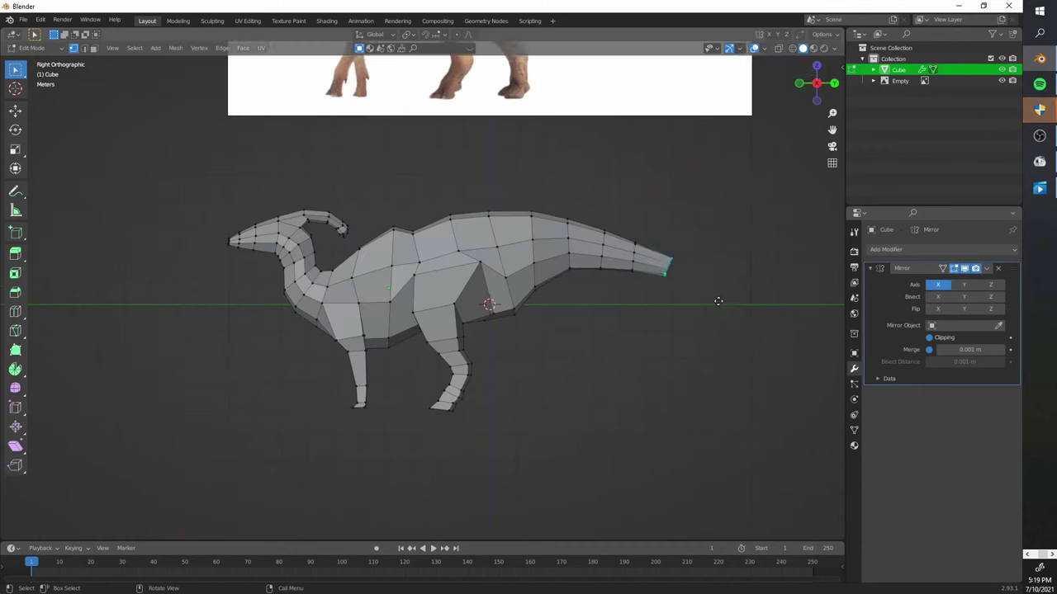
key("Tab")
scroll(556, 322, "up", 2)
left_click(941, 249)
left_click(821, 449)
mouse_move(578, 371)
middle_mouse_down()
mouse_move(495, 331)
mouse_move(412, 314)
middle_mouse_up()
left_click(142, 47)
left_click(165, 267)
scroll(286, 170, "up", 2)
Switch to Sculpting and enable Dyntopo, accepting the warning, then undo those changes
left_click(211, 20)
scroll(283, 255, "up", 2)
scroll(304, 274, "up", 2)
left_click(727, 33)
left_click(661, 94)
left_click(854, 287)
key("ctrl+x")
key("ctrl+d")
key("ctrl+d")
key("ctrl+d")
Add and apply a Subdivision Surface modifier, then turn Dyntopo off
left_click(886, 170)
left_click(801, 370)
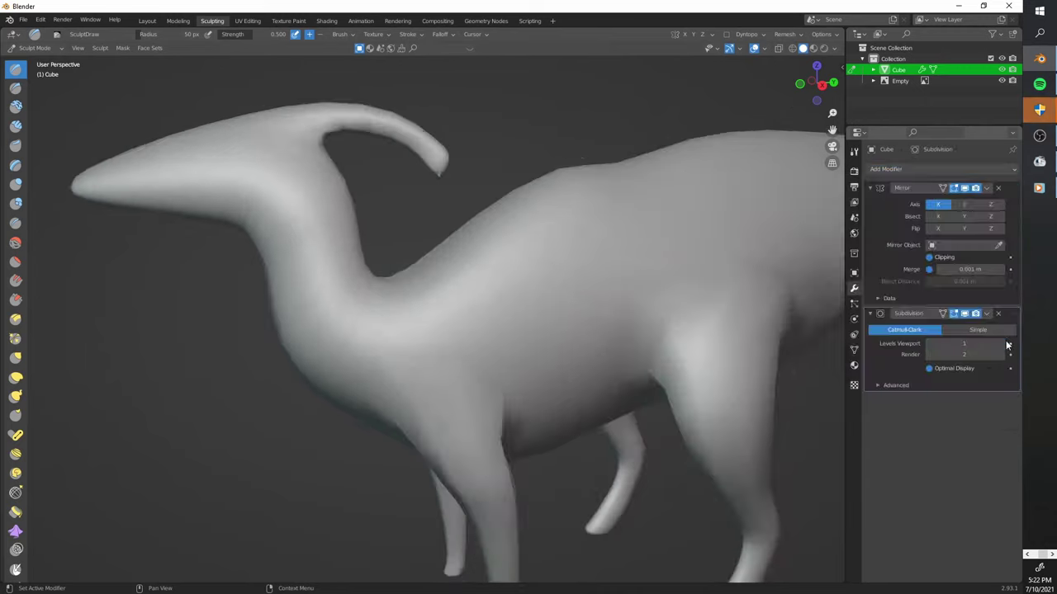
key("ctrl+a")
middle_click_drag(469, 279, 404, 262)
key("Tab")
key("Tab")
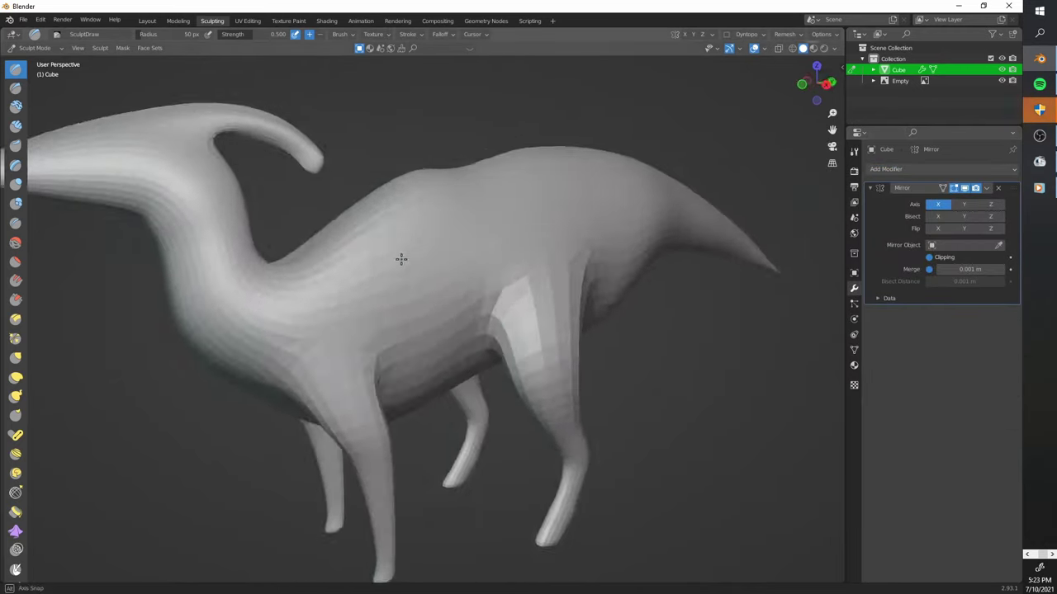
middle_click_drag(404, 262, 430, 272)
Pick the Flatten/Contrast brush and apply the Mirror modifier to the mesh
left_click(15, 261)
middle_click_drag(347, 285, 378, 289)
left_click(730, 34)
left_click(142, 47)
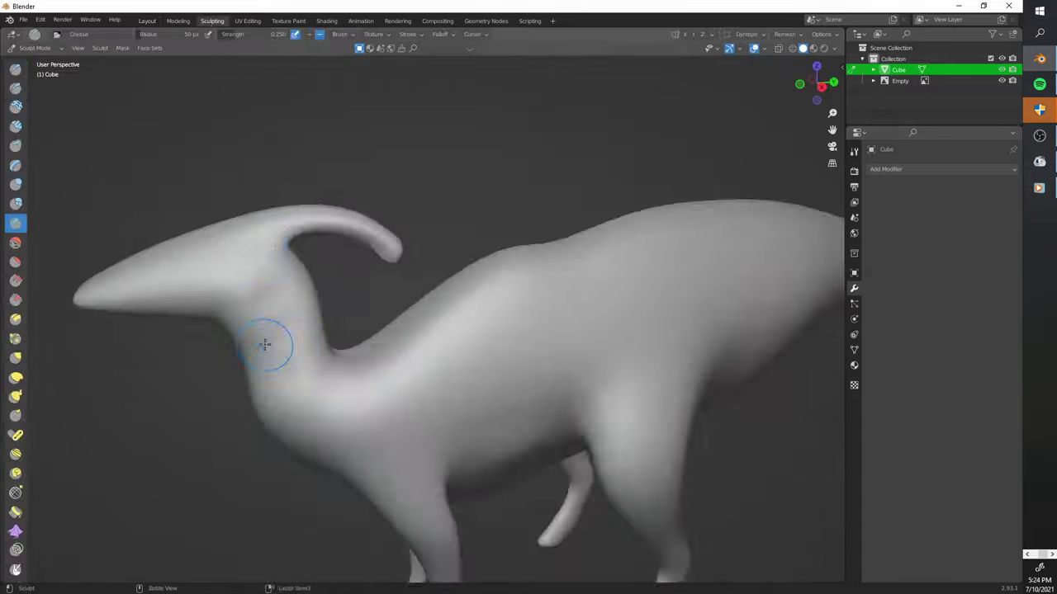
scroll(266, 345, "up", 2)
middle_click_drag(311, 341, 419, 311)
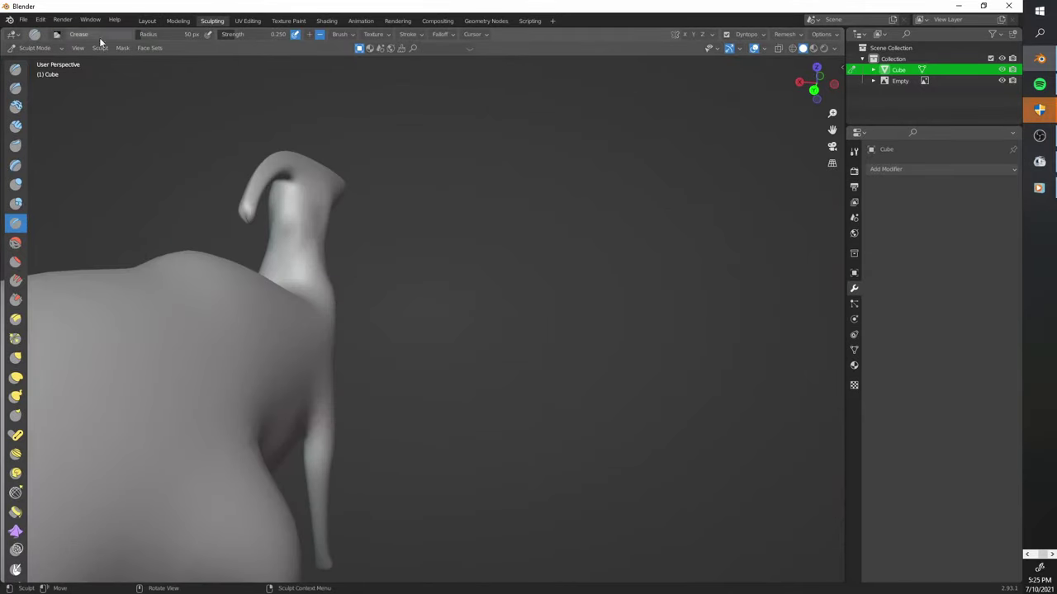
Turn on X-mirrored sculpting and detail the belly and legs with the Draw brush
left_click(685, 37)
middle_click_drag(330, 294, 463, 310)
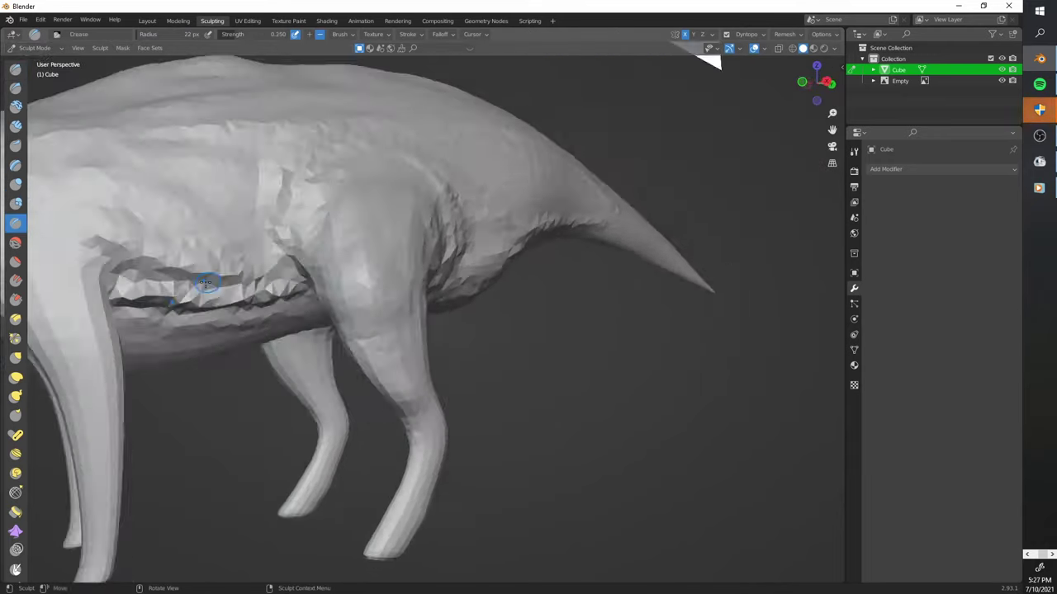
middle_click_drag(294, 243, 379, 295)
key("x")
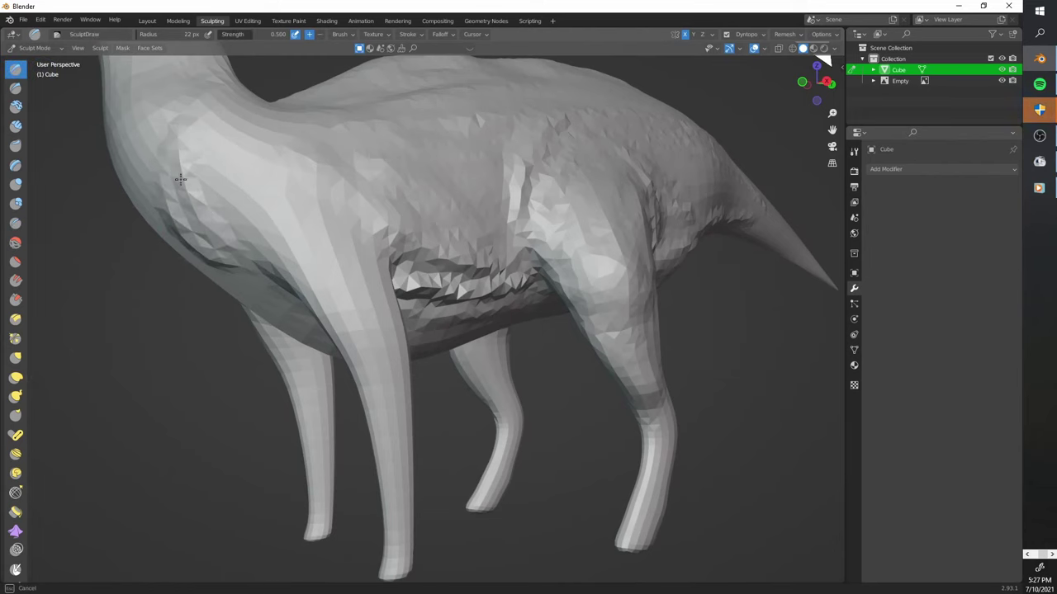
mouse_move(364, 374)
middle_mouse_down()
mouse_move(313, 396)
mouse_move(696, 146)
middle_mouse_up()
left_click(746, 34)
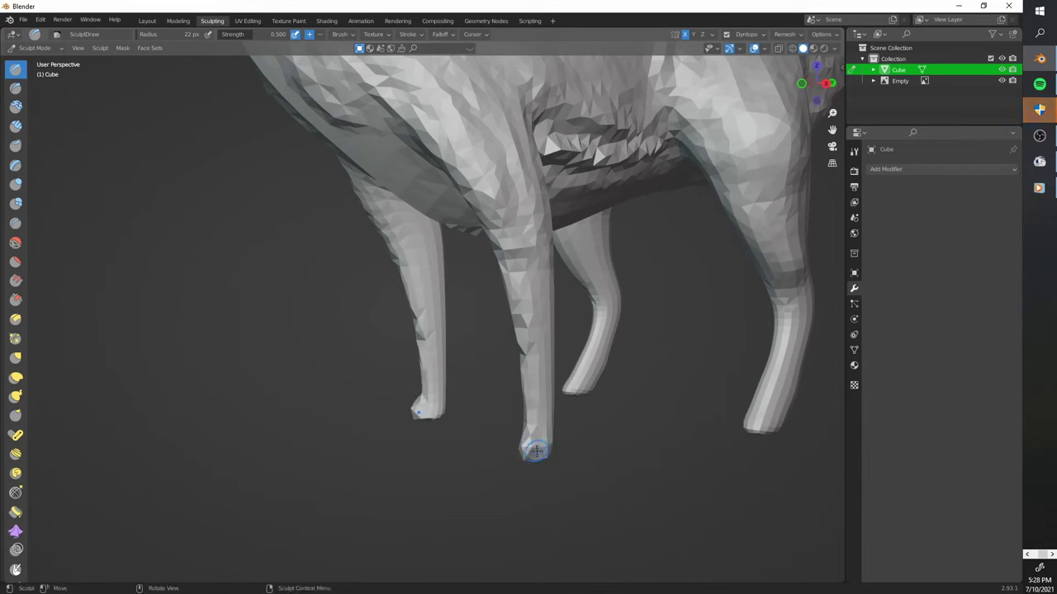
mouse_move(514, 452)
middle_mouse_down()
mouse_move(482, 441)
mouse_move(578, 365)
mouse_move(411, 446)
mouse_move(307, 331)
mouse_move(440, 402)
mouse_move(236, 378)
mouse_move(273, 248)
mouse_move(220, 179)
mouse_move(312, 325)
mouse_move(365, 307)
mouse_move(376, 165)
middle_mouse_up()
scroll(504, 446, "up", 3)
key("x")
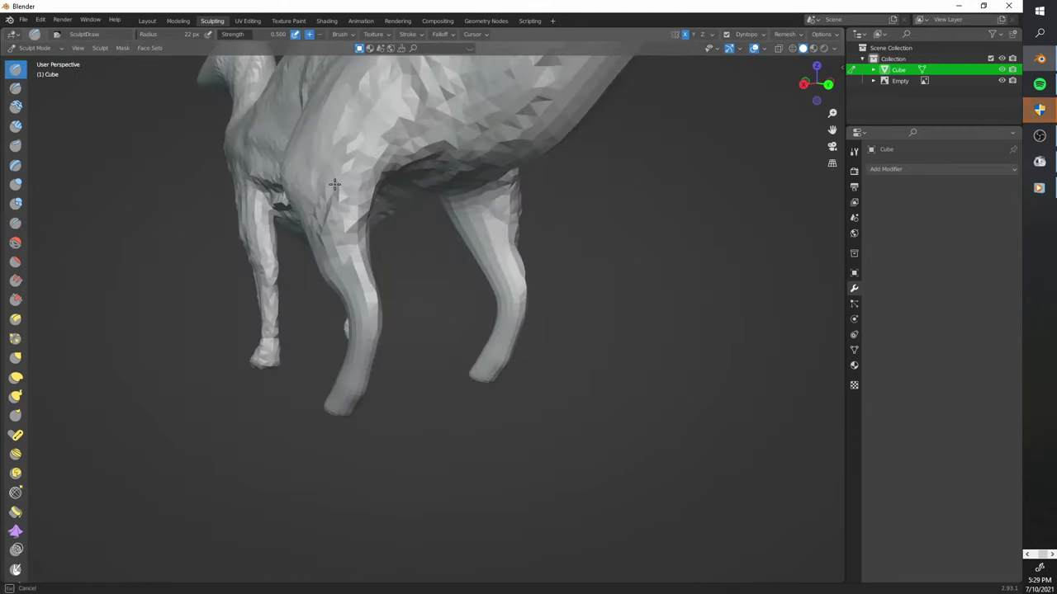
mouse_move(533, 306)
middle_mouse_down()
mouse_move(468, 383)
mouse_move(430, 330)
middle_mouse_up()
scroll(429, 330, "up", 4)
Set the brush radius to 46 px and shape the legs, feet and toes with Smooth, Flatten and Scrape
left_click_drag(149, 37, 190, 37)
mouse_move(413, 289)
middle_mouse_down()
mouse_move(396, 347)
mouse_move(404, 450)
mouse_move(413, 331)
middle_mouse_up()
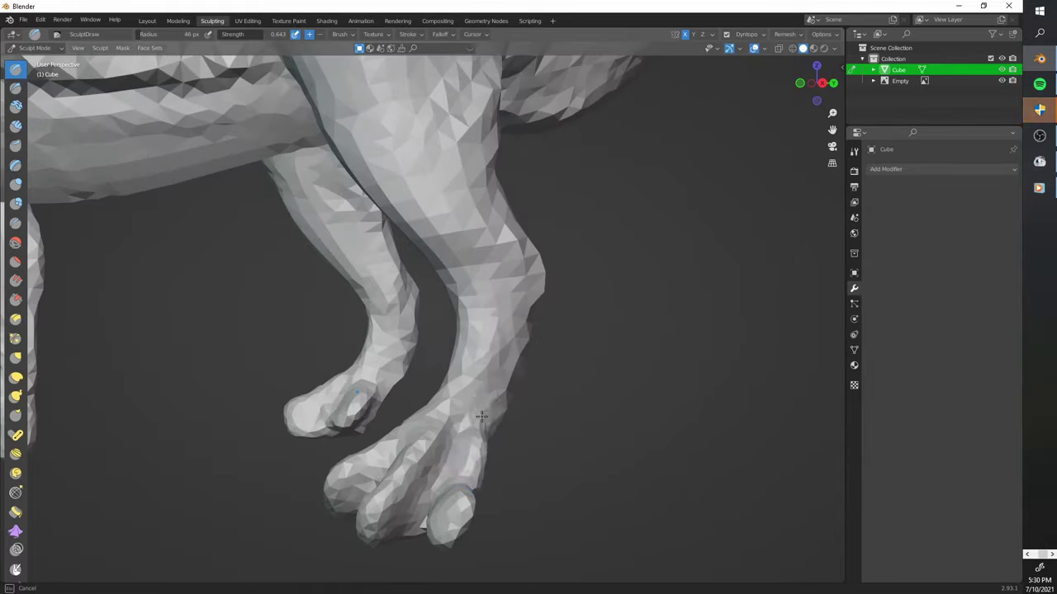
left_click(15, 242)
left_click(15, 263)
middle_click_drag(347, 429, 435, 487)
mouse_move(469, 441)
middle_mouse_down()
mouse_move(503, 438)
mouse_move(491, 404)
mouse_move(462, 413)
mouse_move(519, 424)
mouse_move(503, 430)
middle_mouse_up()
left_click(15, 300)
left_click(14, 242)
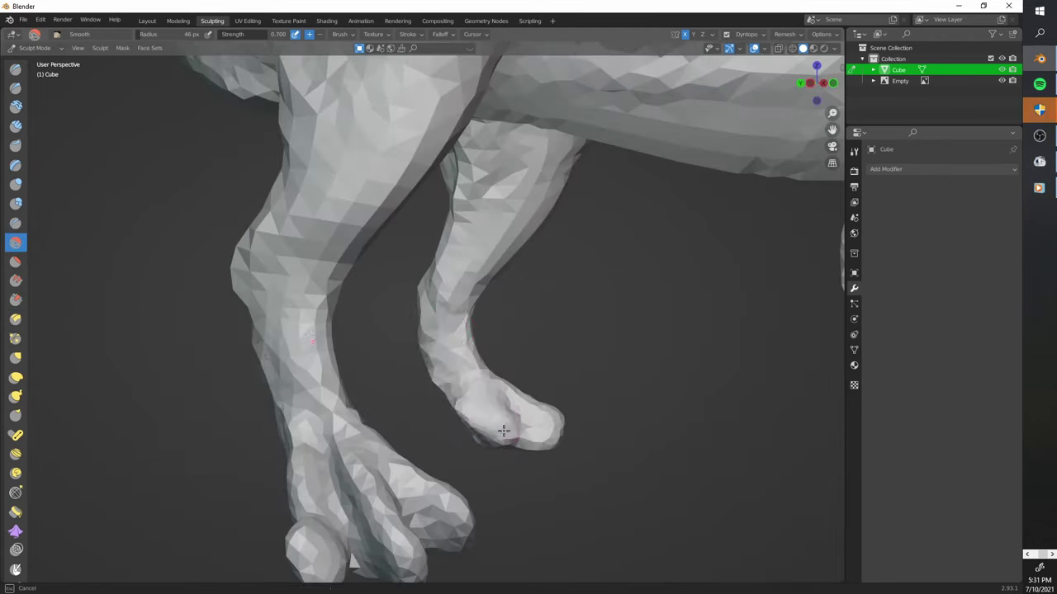
middle_click_drag(465, 283, 224, 462)
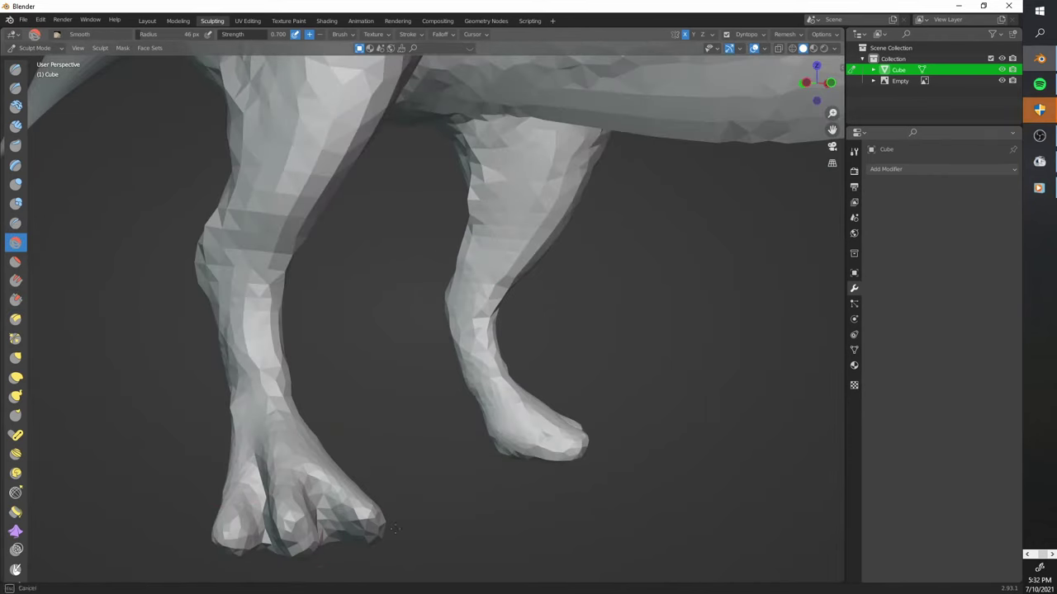
middle_click_drag(252, 429, 272, 412)
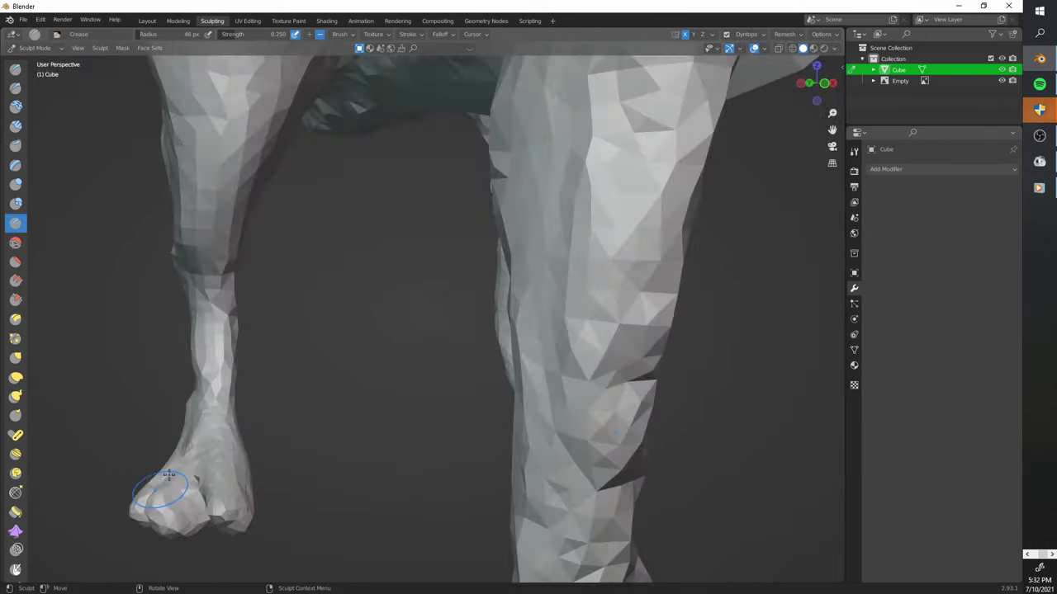
middle_click_drag(272, 413, 357, 302)
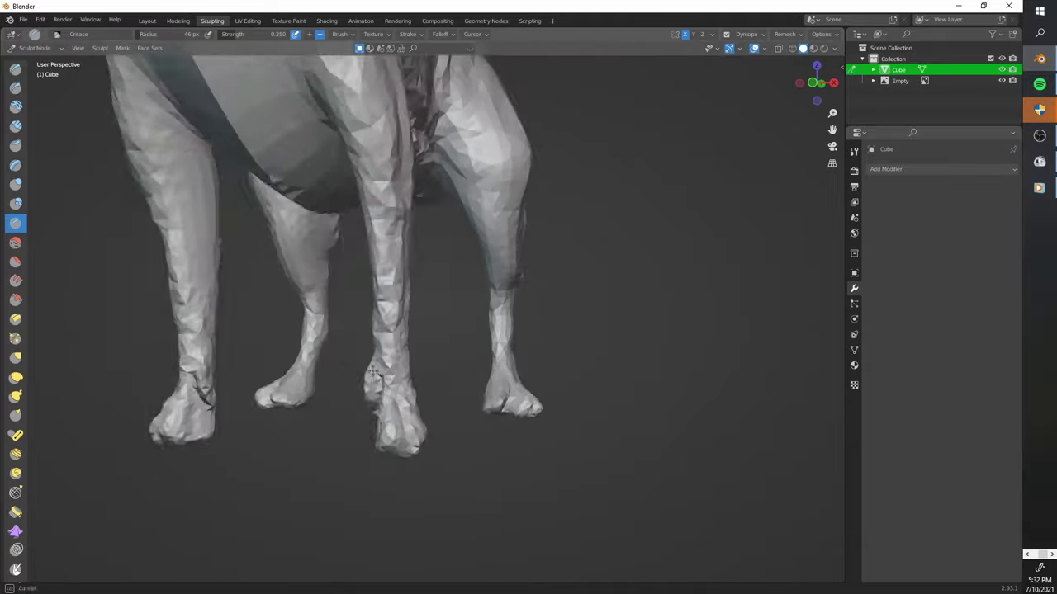
Roughen the neck surface with the Draw brush
key("x")
left_click_drag(357, 301, 330, 462)
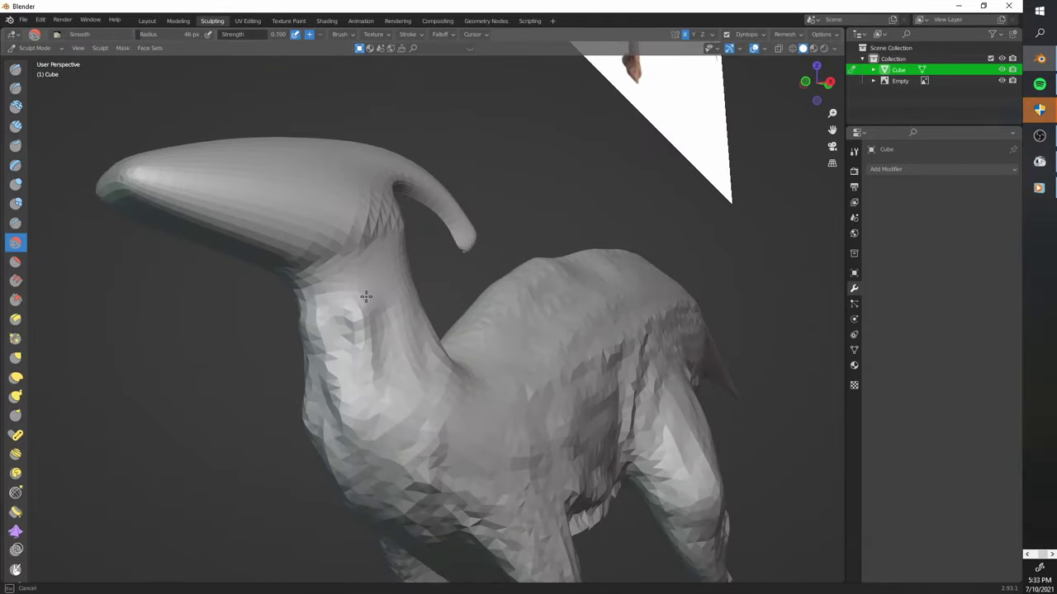
middle_click_drag(366, 297, 336, 476)
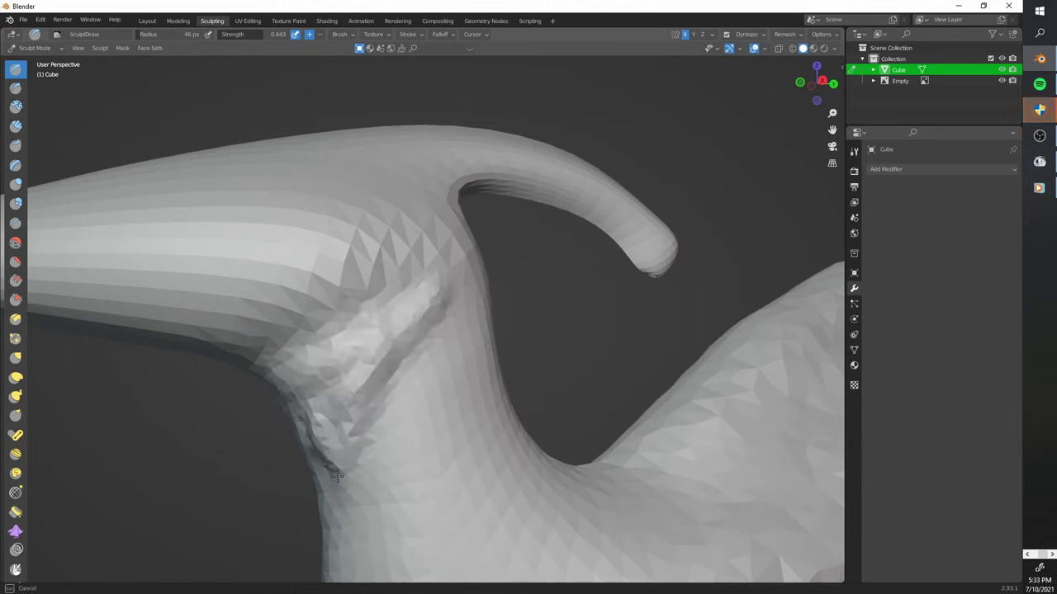
left_click_drag(337, 477, 413, 371)
middle_click_drag(413, 372, 234, 380)
With the Crease brush, carve grooves along the crest toward the snout and along its underside
key("shift+c")
middle_click_drag(261, 503, 328, 324)
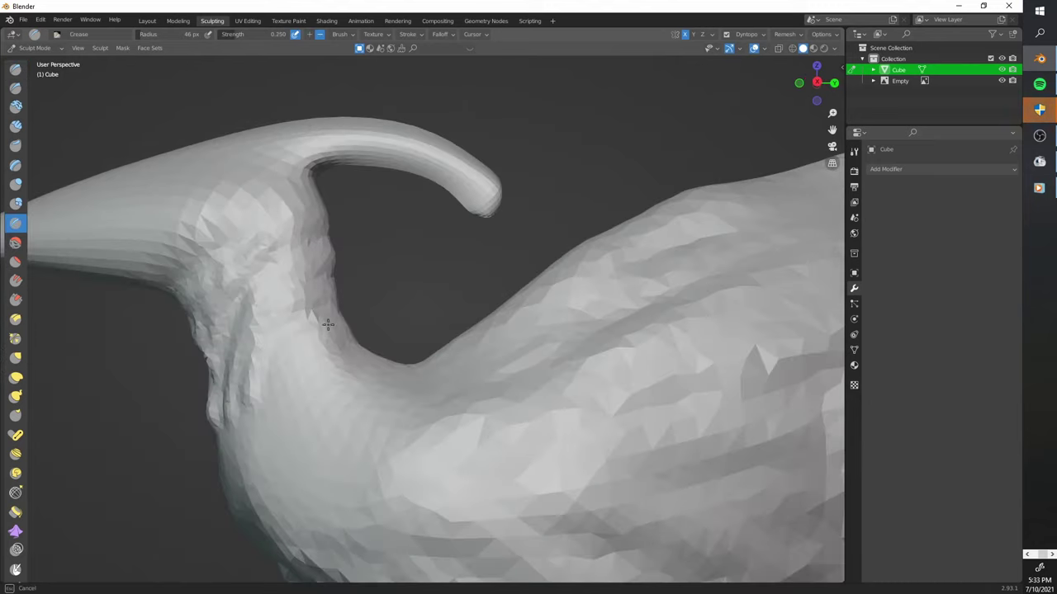
scroll(430, 340, "down", 5)
middle_click_drag(430, 341, 578, 289)
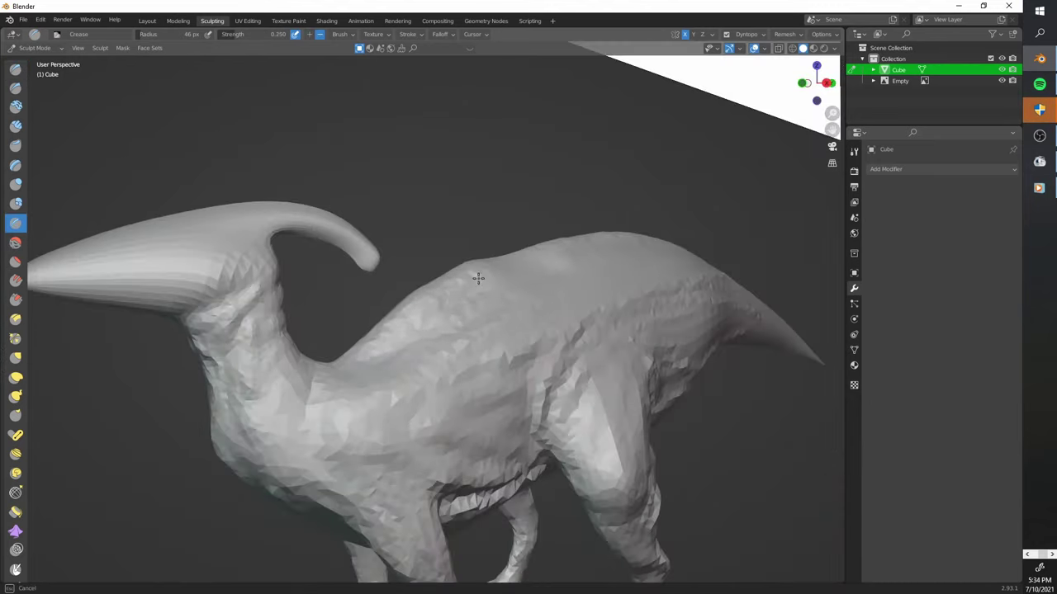
scroll(642, 278, "up", 2)
middle_click_drag(641, 278, 443, 392)
scroll(443, 392, "down", 4)
scroll(267, 349, "up", 3)
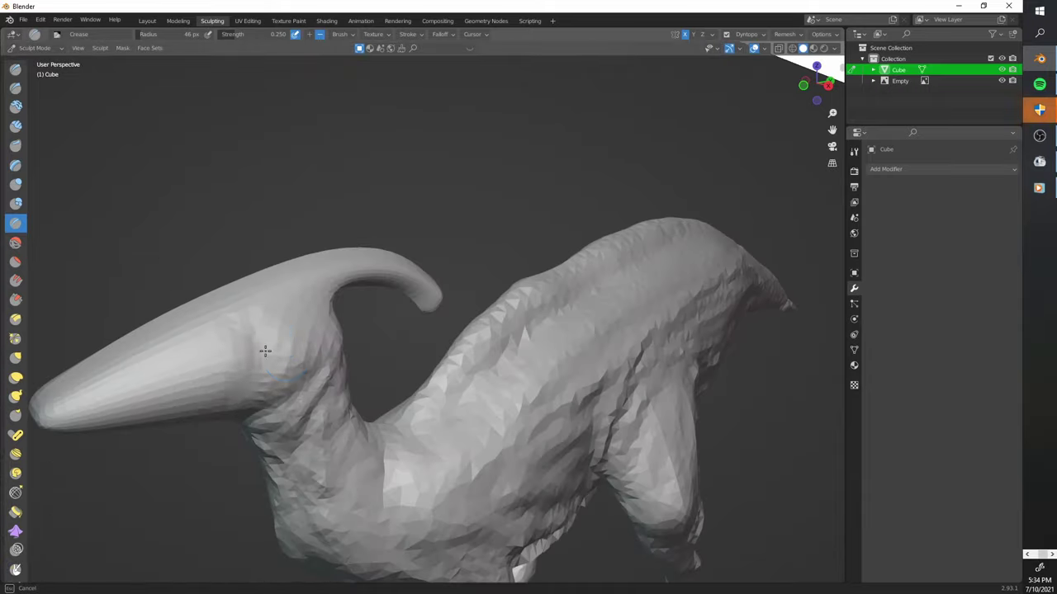
mouse_move(267, 349)
middle_mouse_down()
mouse_move(346, 363)
mouse_move(266, 411)
mouse_move(300, 193)
mouse_move(395, 237)
middle_mouse_up()
scroll(307, 421, "down", 4)
scroll(299, 193, "up", 3)
left_click_drag(433, 218, 189, 322)
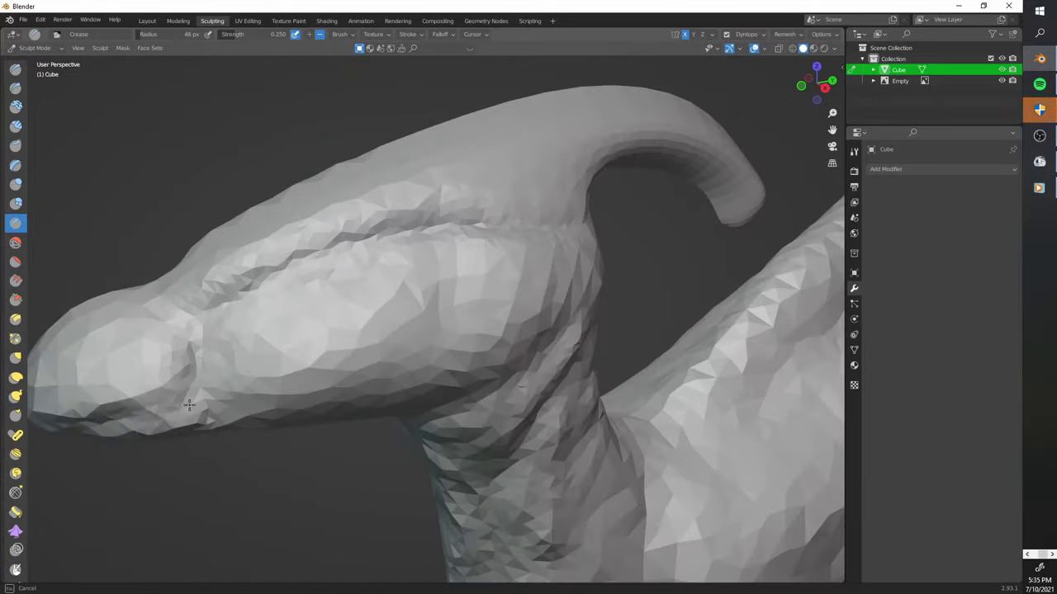
left_click_drag(297, 417, 128, 317)
Carve more grooves along the crest's side and underside, then check the jaw and head
mouse_move(296, 225)
middle_mouse_down()
mouse_move(405, 198)
mouse_move(104, 273)
middle_mouse_up()
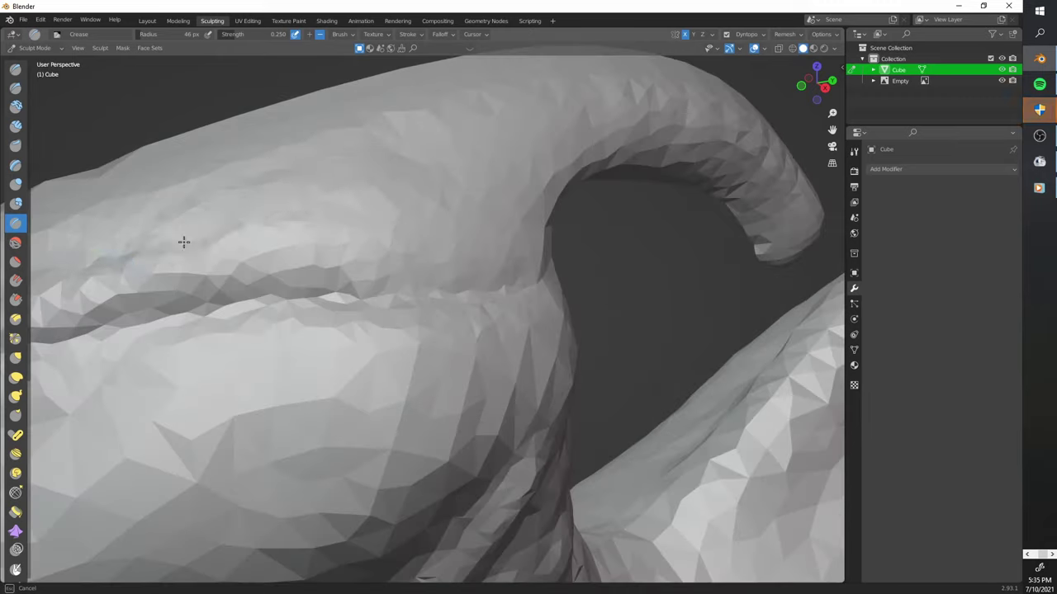
left_click_drag(104, 273, 388, 206)
left_click_drag(487, 272, 33, 297)
middle_click_drag(356, 260, 495, 215)
scroll(568, 187, "up", 3)
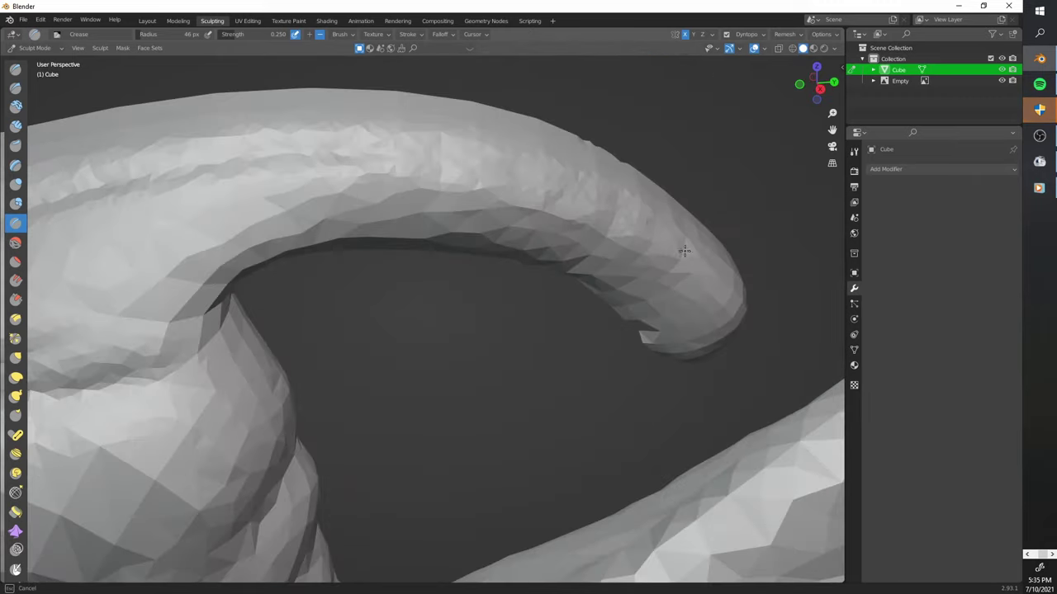
left_click_drag(381, 244, 619, 293)
mouse_move(413, 272)
middle_mouse_down()
mouse_move(537, 248)
mouse_move(674, 240)
middle_mouse_up()
middle_click_drag(810, 161, 460, 153)
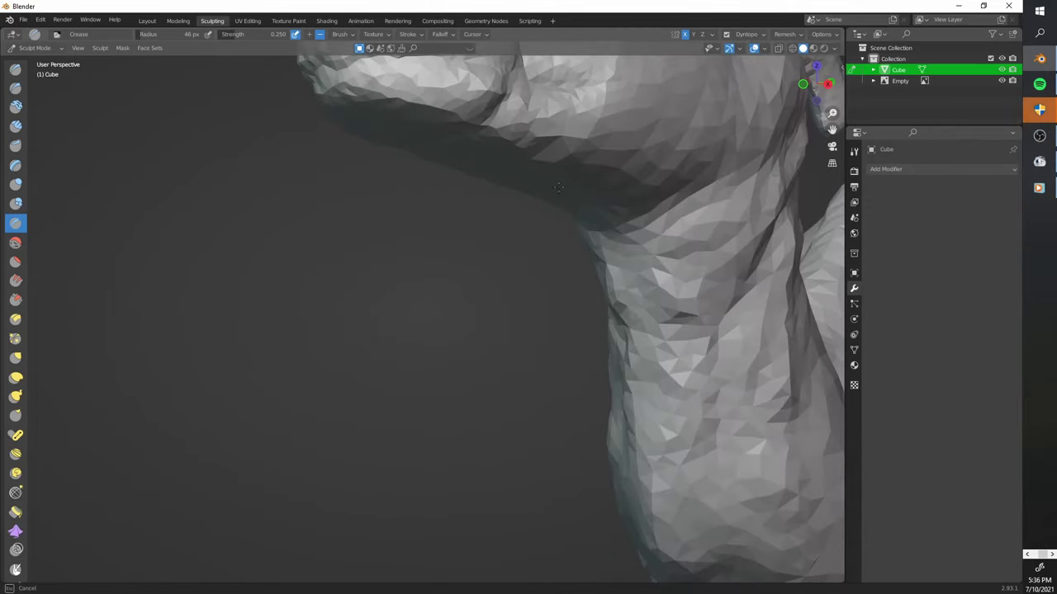
middle_click_drag(704, 190, 377, 188)
scroll(378, 189, "up", 2)
scroll(473, 298, "down", 3)
mouse_move(389, 292)
middle_mouse_down()
mouse_move(205, 231)
mouse_move(319, 239)
middle_mouse_up()
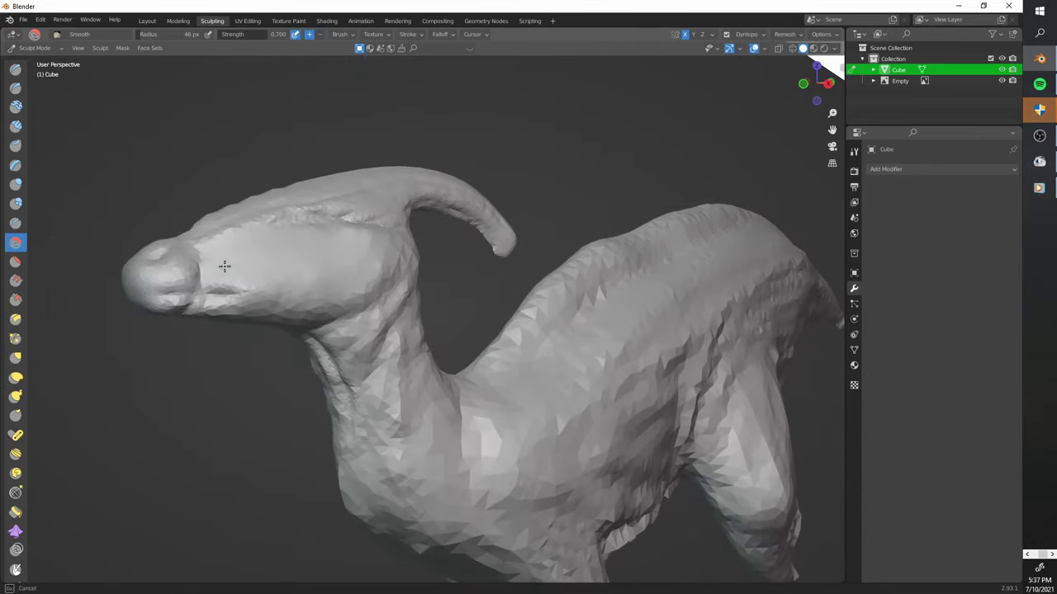
middle_click_drag(298, 274, 265, 248)
scroll(259, 247, "up", 4)
Cycle through the Draw, Inflate and Crease brushes while zooming in on the eye area
key("x")
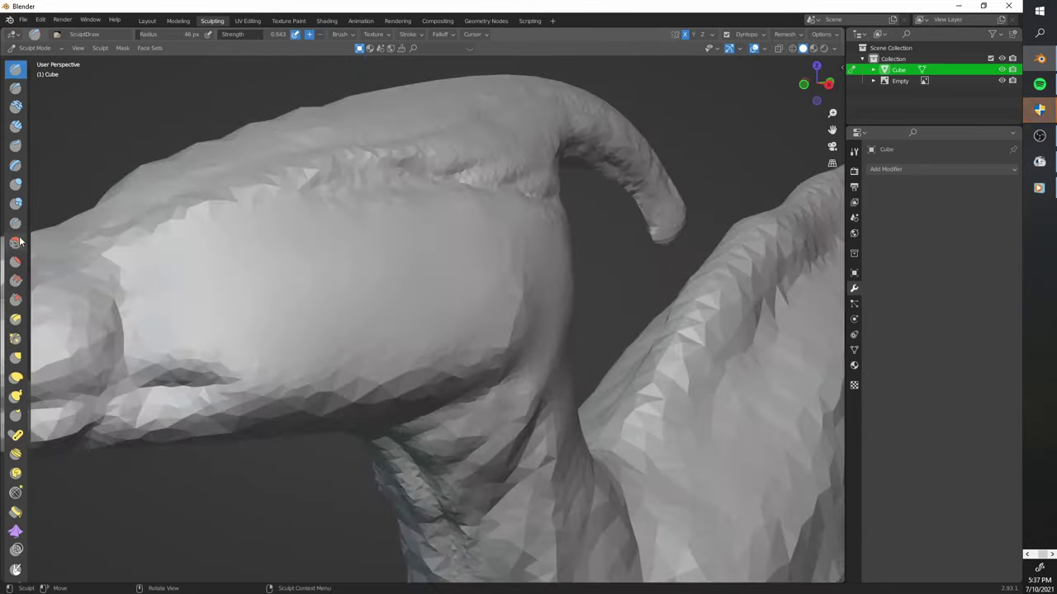
left_click(15, 183)
scroll(499, 176, "down", 3)
key("shift+c")
scroll(312, 238, "up", 2)
scroll(321, 265, "up", 2)
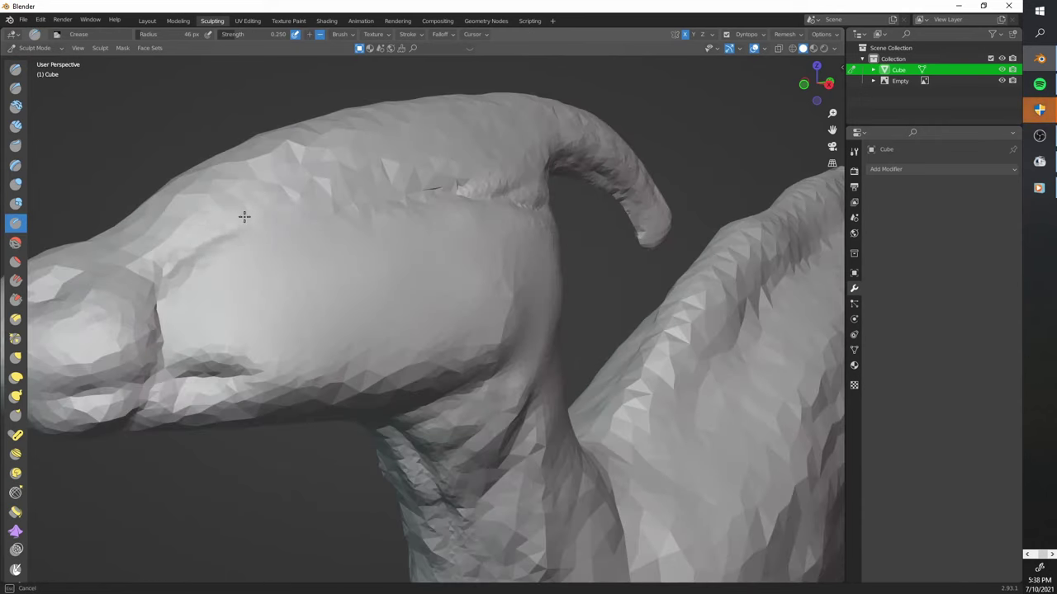
scroll(438, 183, "down", 4)
middle_click_drag(446, 190, 487, 216)
scroll(495, 223, "up", 4)
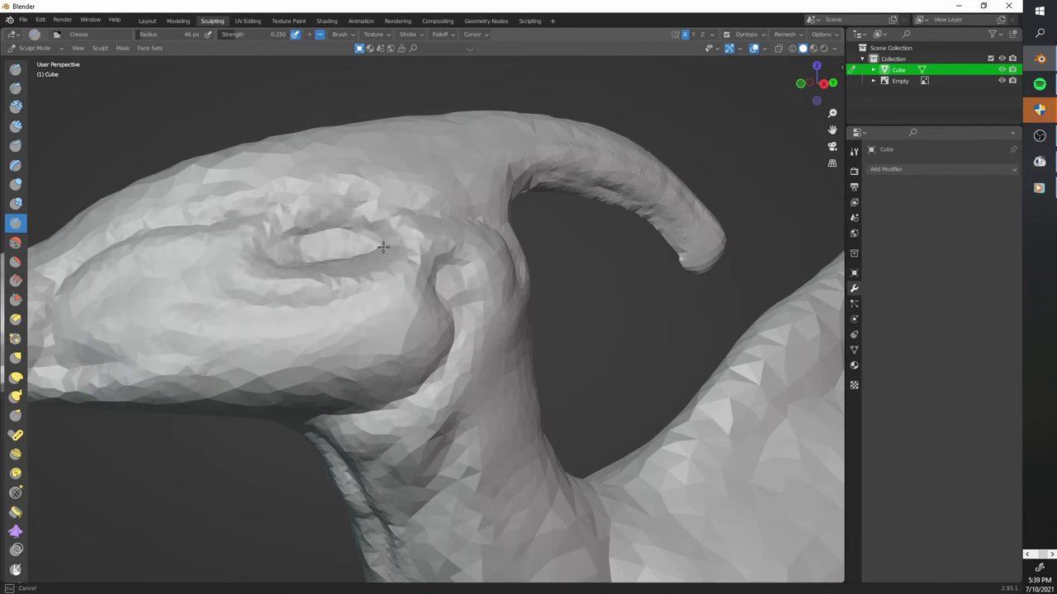
Carve a crease around the eye and outline the eyelid with the Draw and Crease brushes
key("x")
middle_click_drag(383, 247, 426, 281, "shift")
scroll(338, 295, "up", 4)
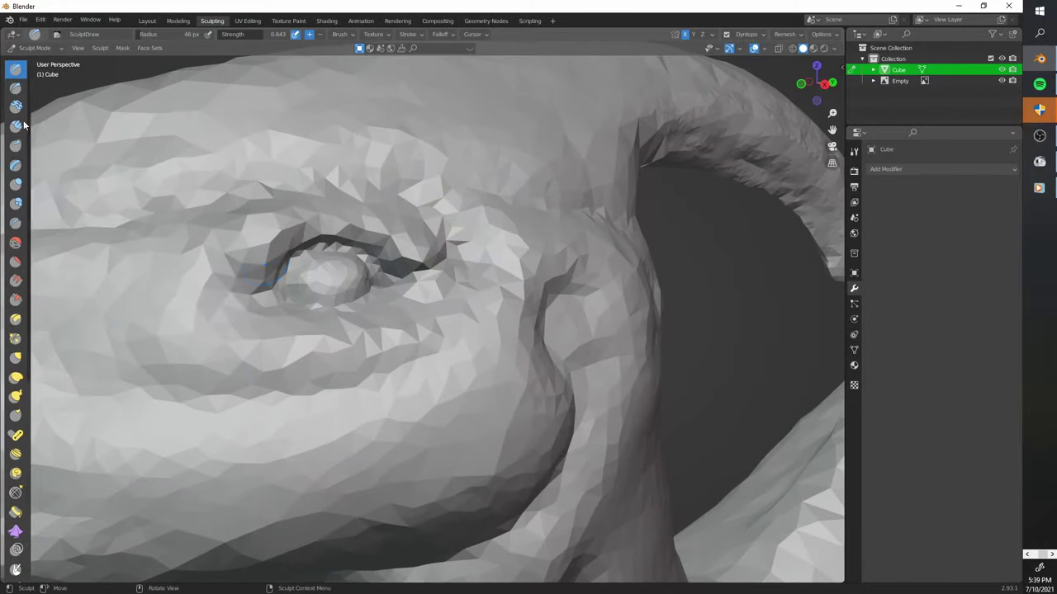
key("shift+c")
scroll(295, 295, "up", 3)
middle_click_drag(295, 294, 349, 372)
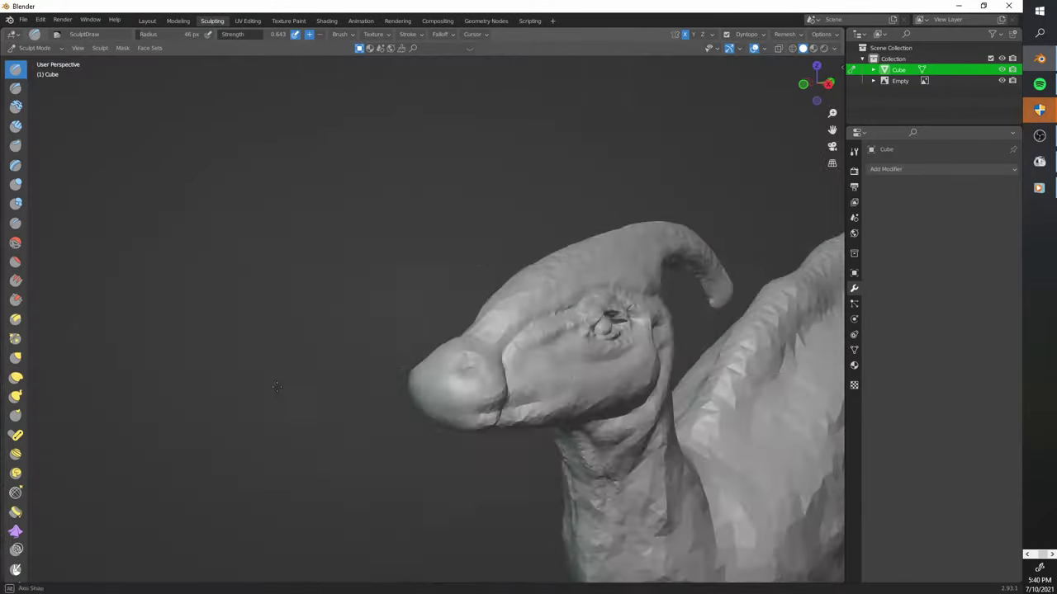
left_click(15, 225)
middle_click_drag(446, 279, 526, 283)
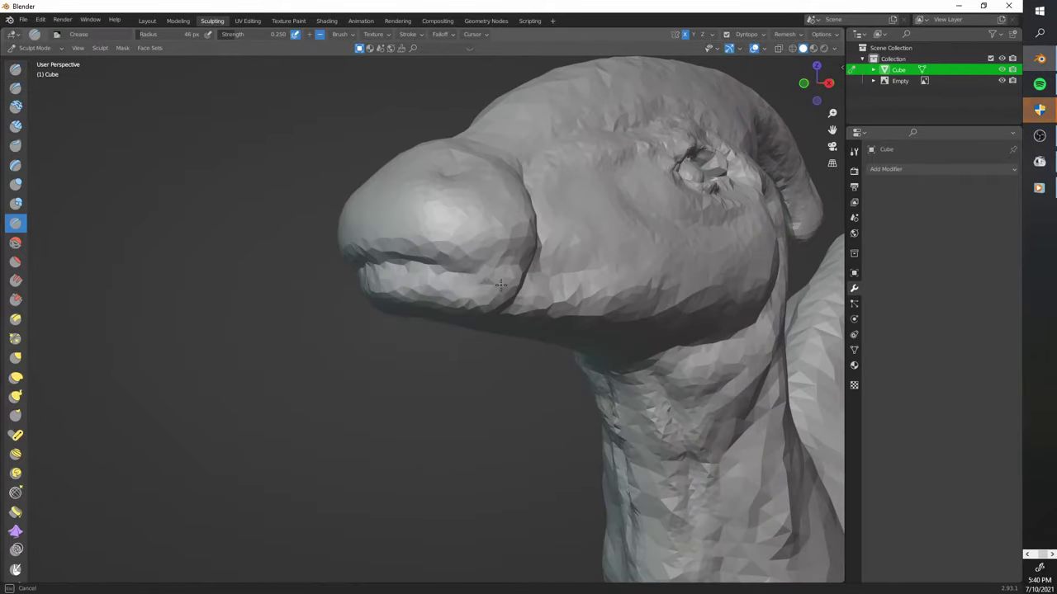
mouse_move(588, 276)
middle_mouse_down()
mouse_move(403, 268)
mouse_move(278, 445)
middle_mouse_up()
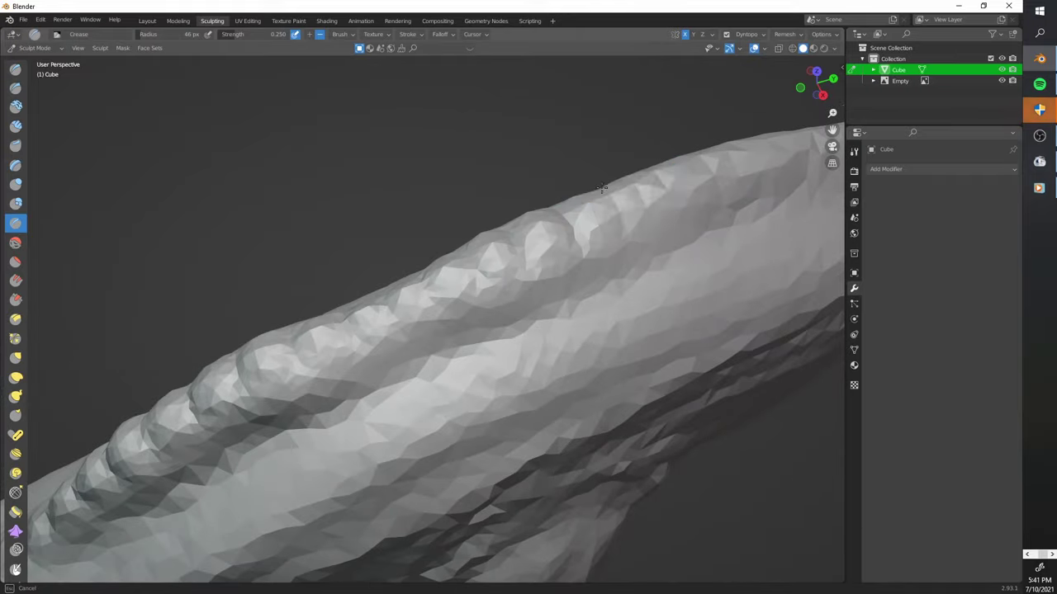
Detail the feet with Draw and Draw Sharp, then sculpt skin folds along the belly
middle_click_drag(595, 239, 471, 305)
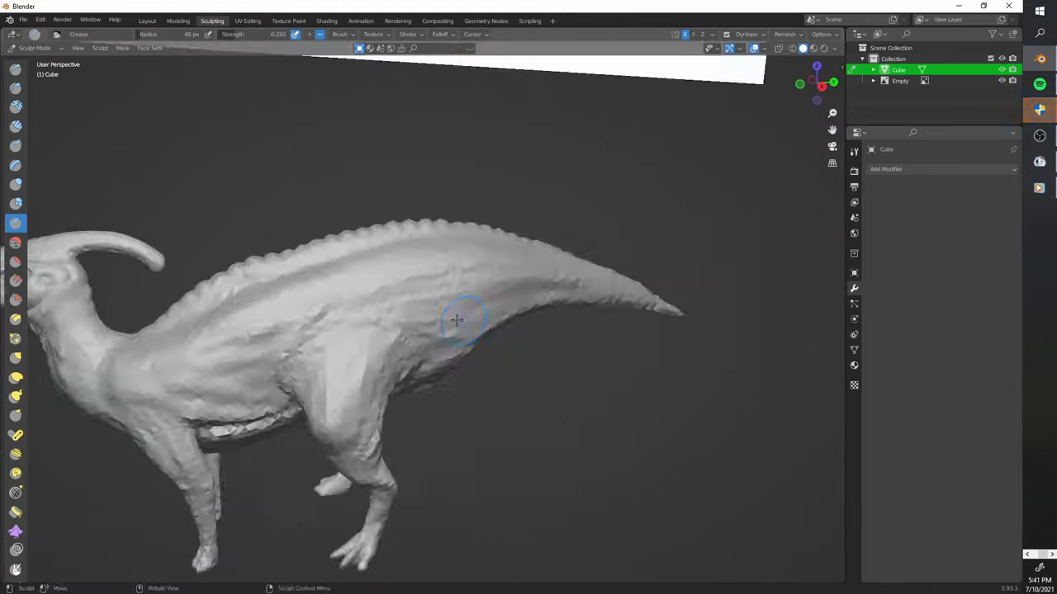
mouse_move(652, 239)
middle_mouse_down()
mouse_move(488, 354)
mouse_move(463, 329)
middle_mouse_up()
scroll(486, 275, "up", 3)
key("x")
middle_click_drag(515, 288, 357, 417)
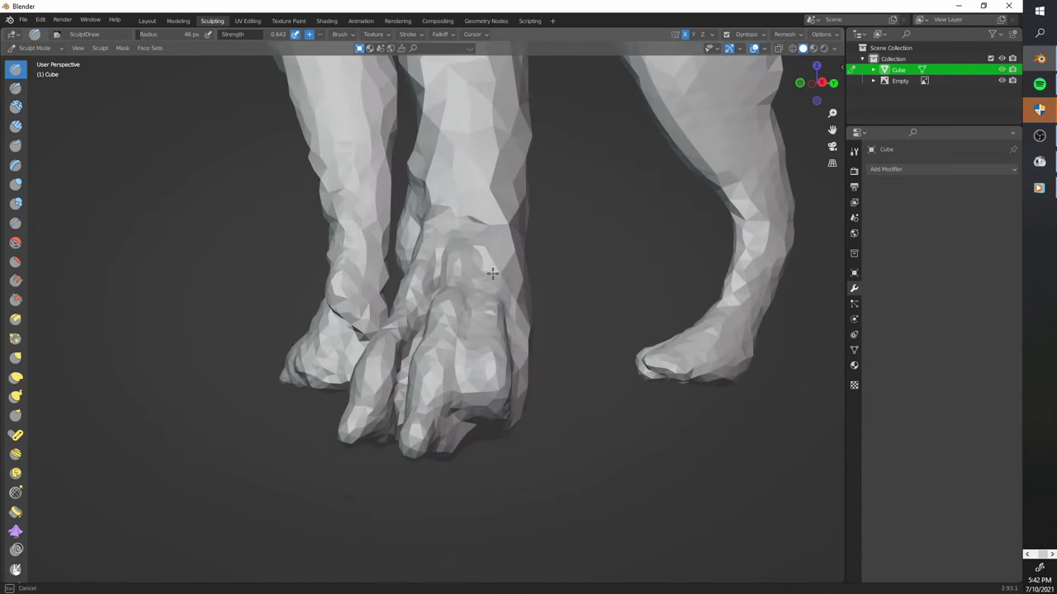
middle_click_drag(485, 447, 304, 355)
key("shift+x")
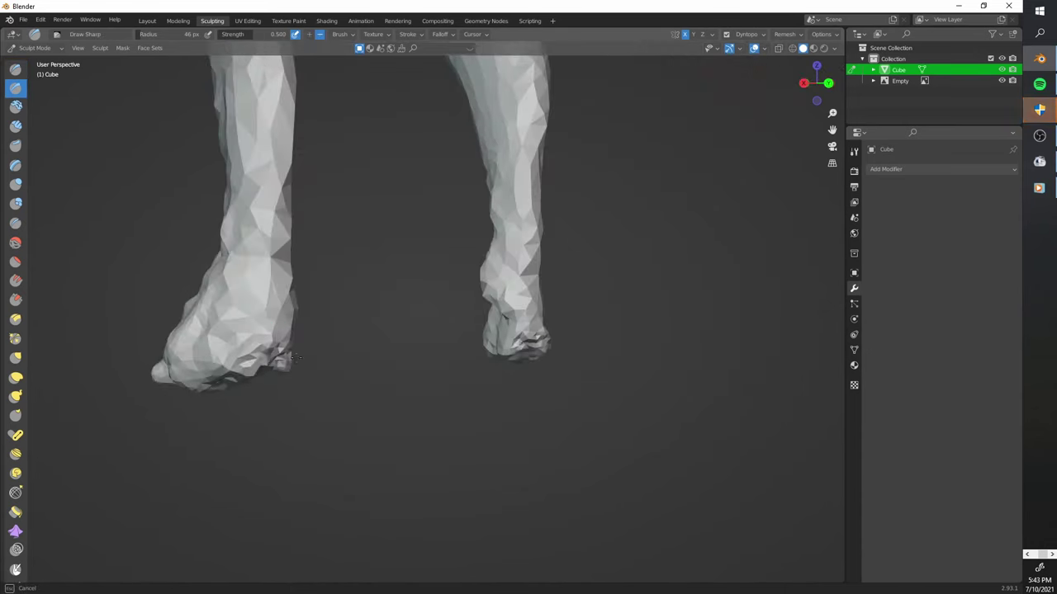
scroll(247, 345, "down", 5)
mouse_move(248, 345)
middle_mouse_down()
mouse_move(418, 204)
mouse_move(531, 201)
middle_mouse_up()
key("shift+s")
scroll(418, 204, "up", 5)
key("x")
scroll(496, 198, "up", 5)
left_click_drag(314, 273, 660, 239)
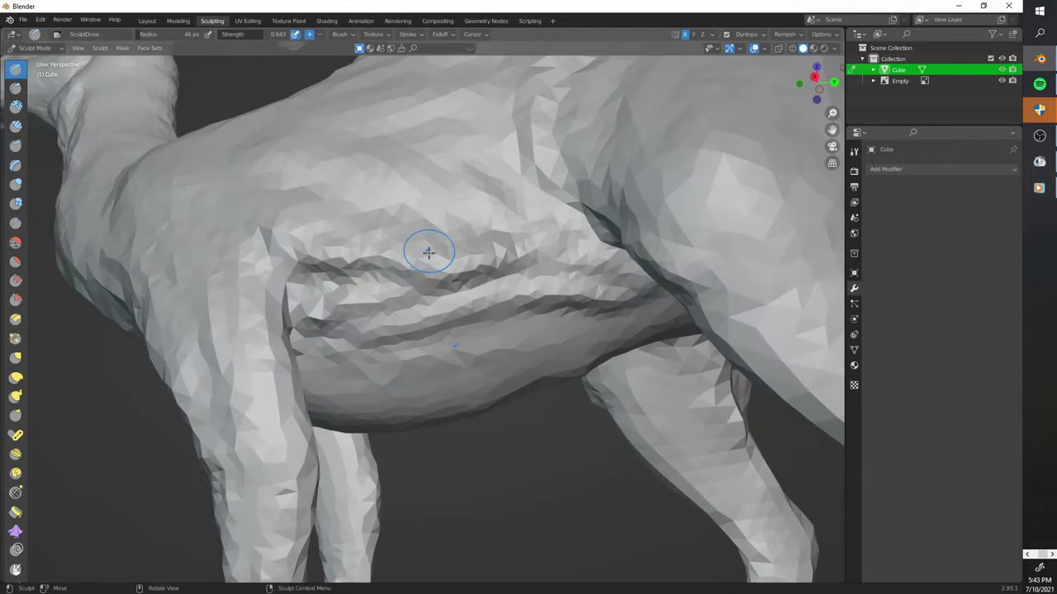
scroll(183, 186, "down", 5)
middle_click_drag(183, 186, 372, 190)
Save the file as parasoroaulophus.blend
key("ctrl+s")
type("parasoroaulophus")
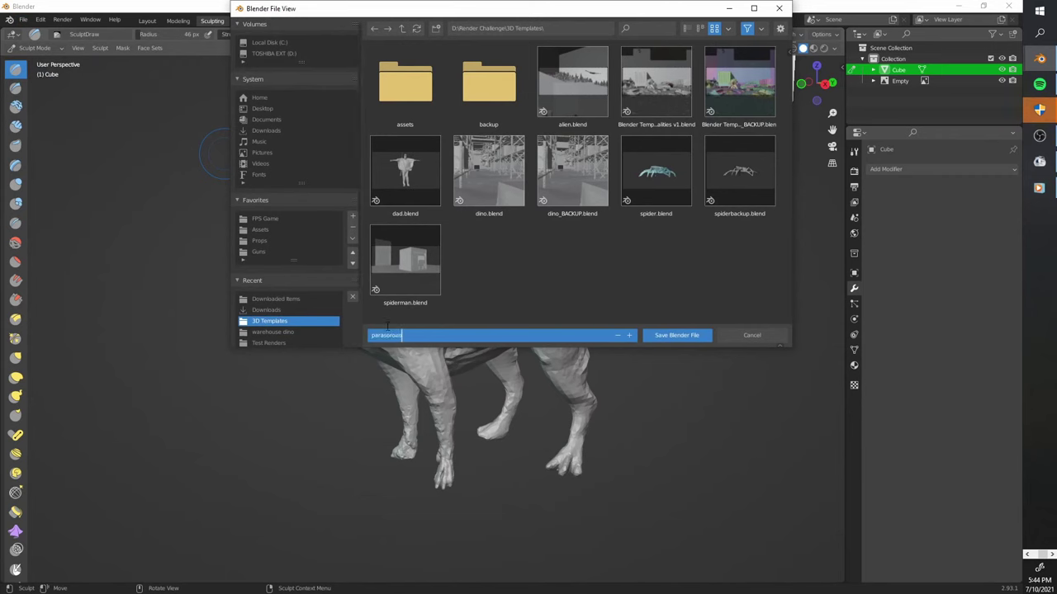
key("Return")
Add an armature in the Layout workspace and enter its Edit Mode
left_click(147, 20)
left_click(142, 47)
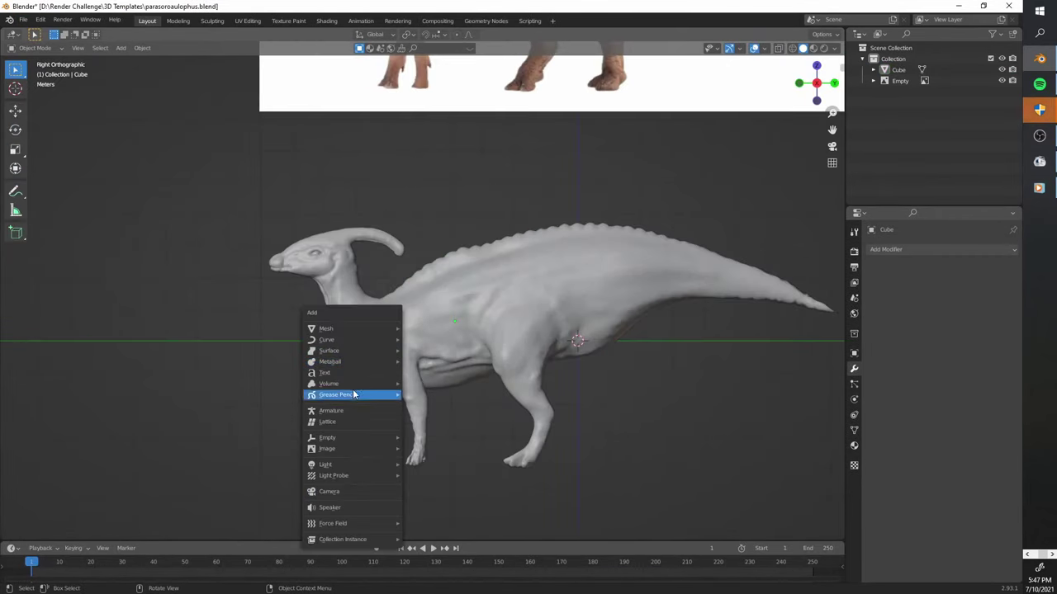
left_click(330, 410)
left_click(855, 416)
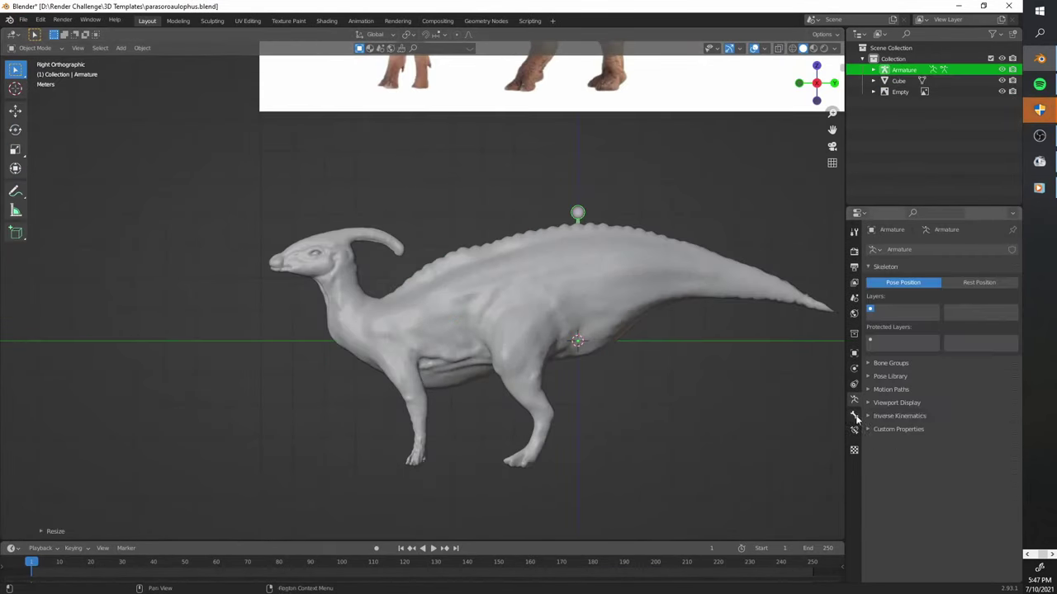
key("Tab")
Extrude bones through the spine, tail, neck and legs, checking front (numpad 1) and side (numpad 3) views
left_click_drag(524, 153, 423, 328)
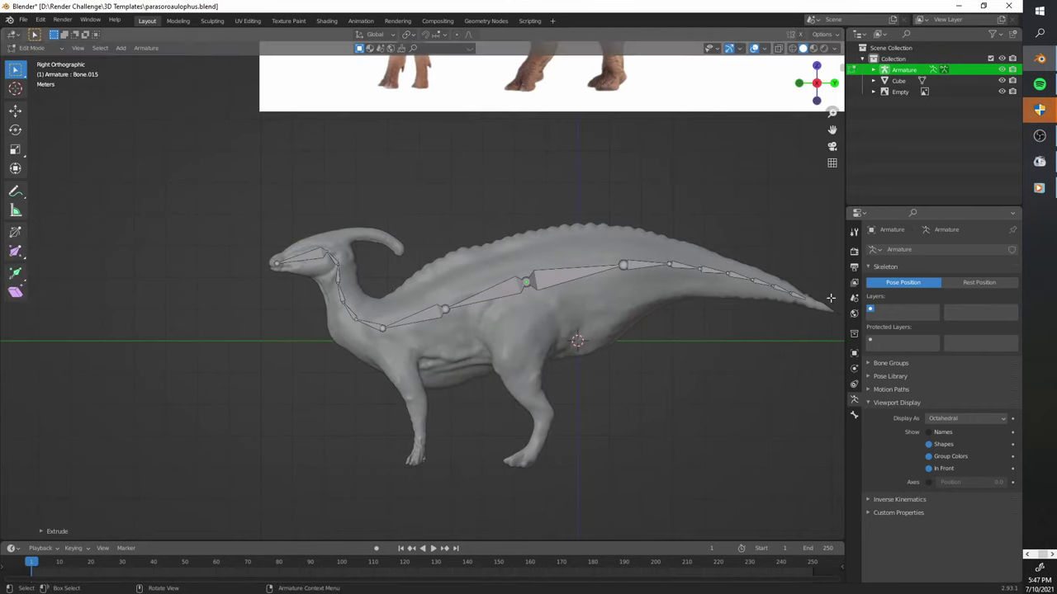
key("Escape")
key("KP_1")
left_click(576, 405)
key("KP_3")
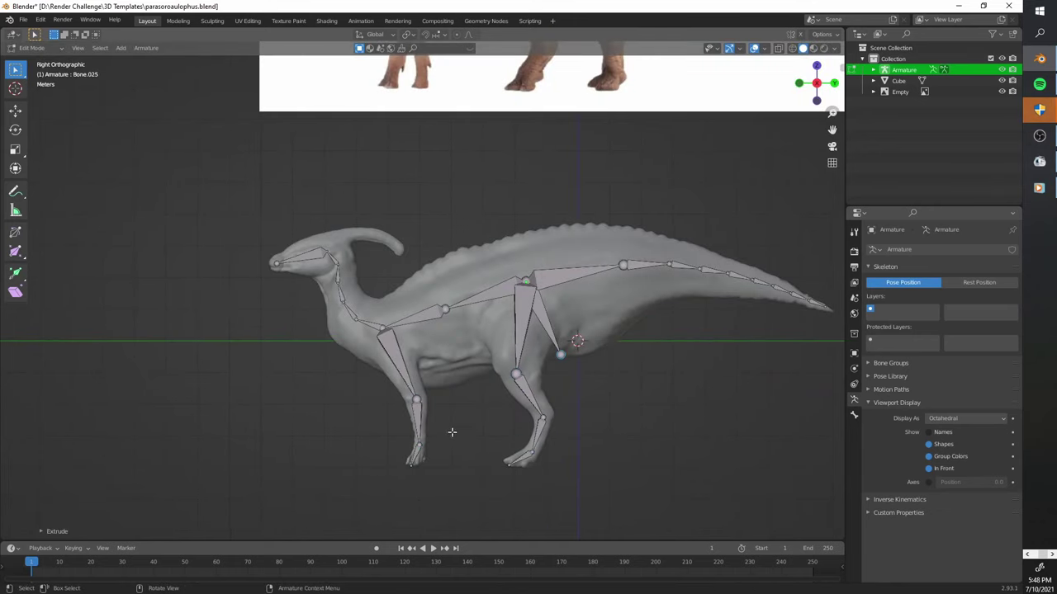
key("KP_1")
key("KP_3")
key("KP_1")
key("KP_3")
middle_click_drag(513, 403, 547, 417)
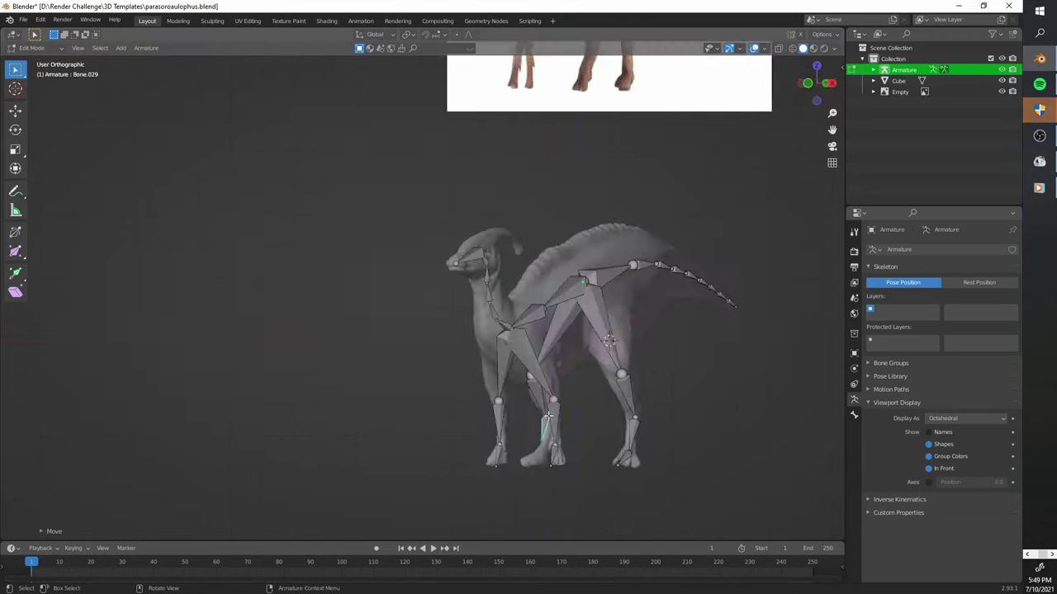
key("KP_1")
key("KP_3")
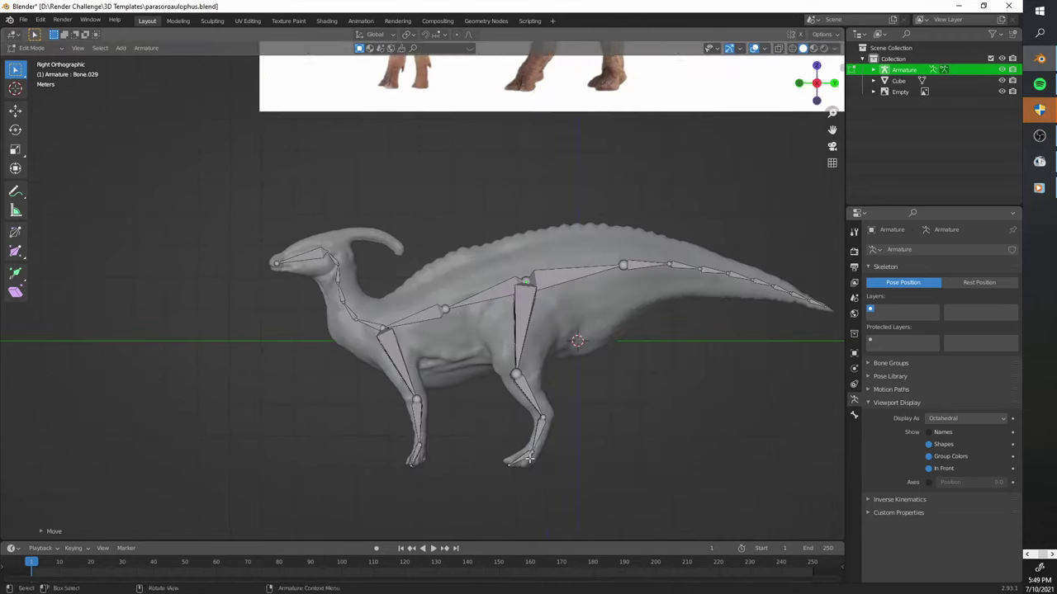
Leave bone editing and select the dinosaur mesh along with the armature
key("Tab")
middle_click_drag(499, 444, 383, 311)
key("KP_3")
left_click(383, 310, "shift")
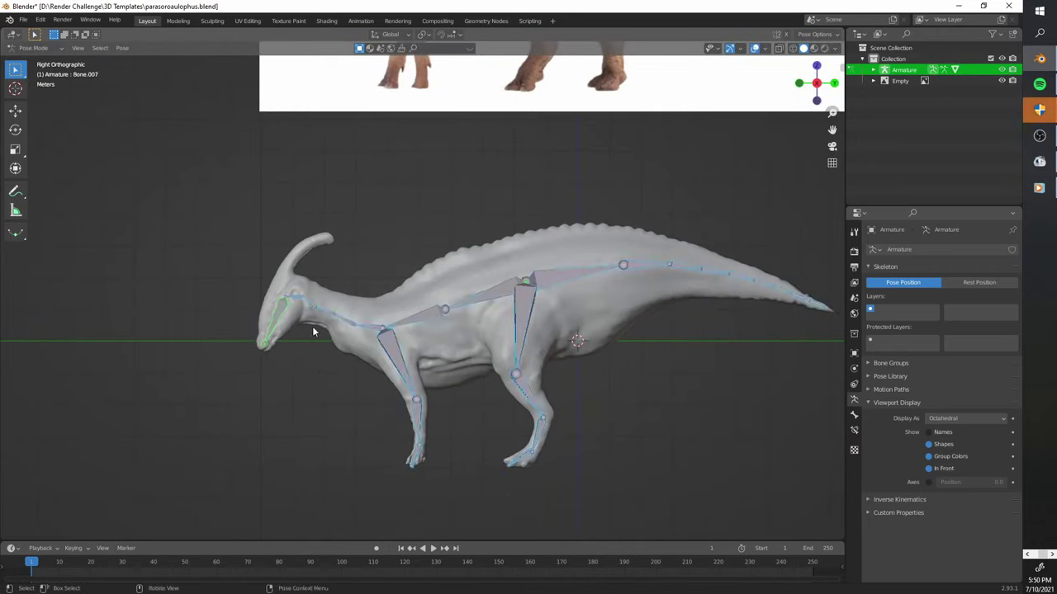
Pose the dinosaur by rotating the tail, front-leg and neck bones
key("r")
left_click(706, 312)
left_click(417, 409)
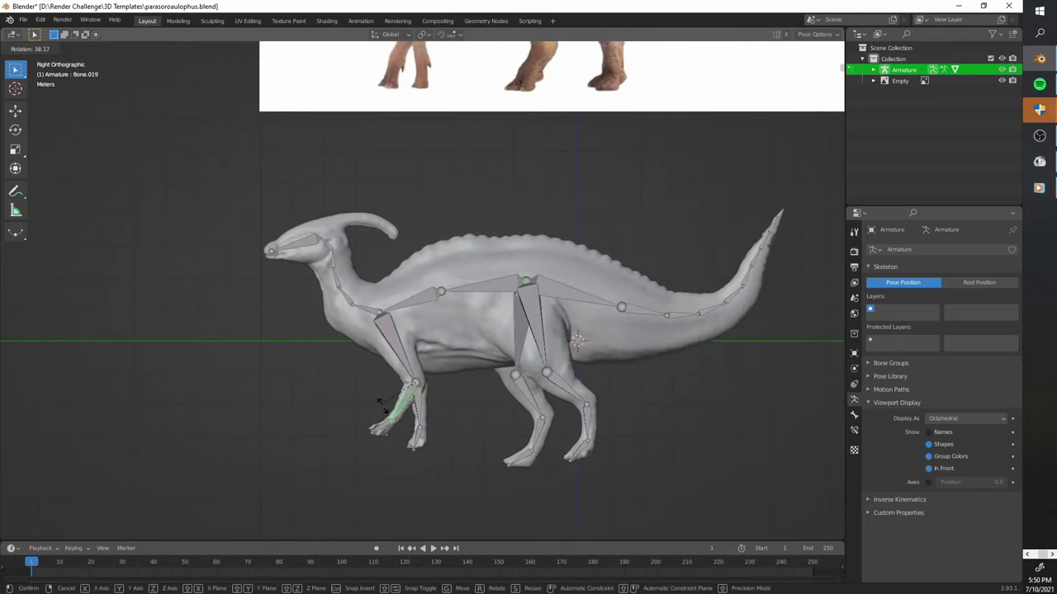
mouse_move(491, 429)
middle_mouse_down()
mouse_move(486, 353)
mouse_move(551, 395)
mouse_move(472, 351)
middle_mouse_up()
key("KP_3")
left_click(404, 339)
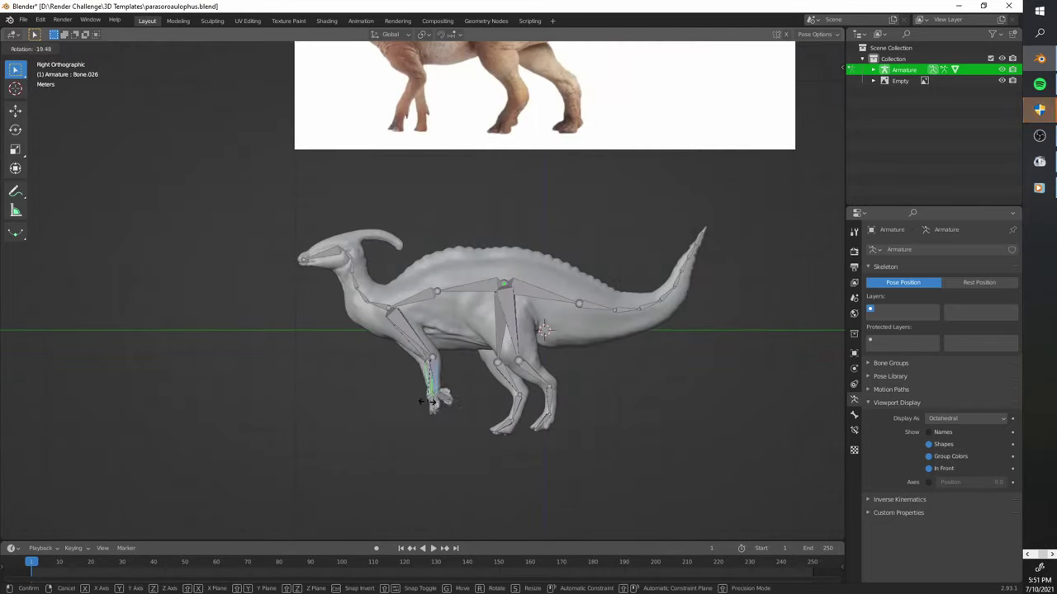
middle_click_drag(389, 389, 421, 276)
left_click(420, 276)
key("r")
key("r")
left_click(502, 295)
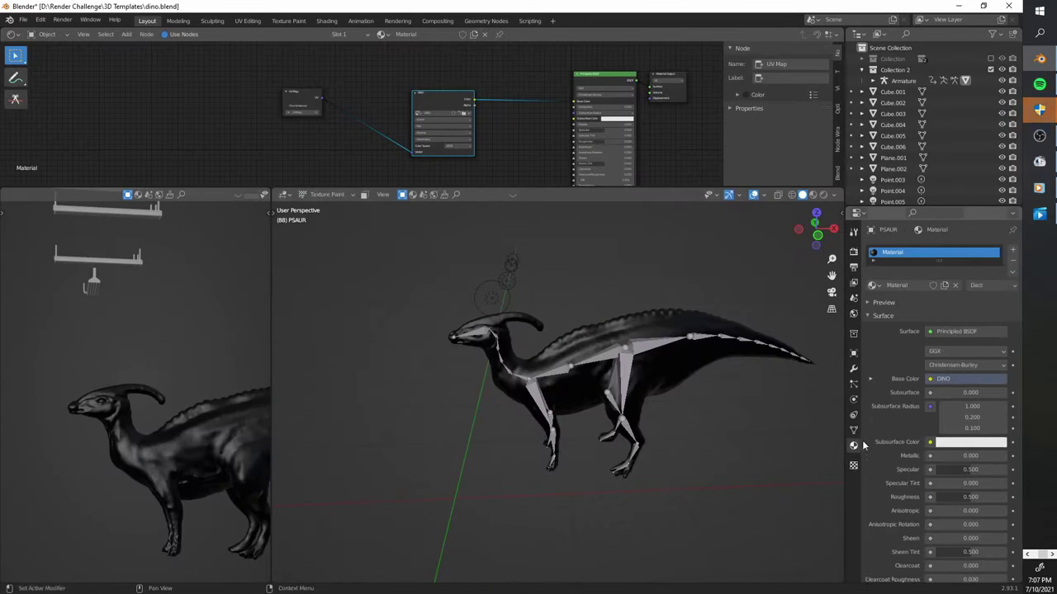
Load the TexturesCom_Reptiles0037_2_M reptile-skin photo as the brush texture
left_click(854, 464)
left_click(988, 438)
scroll(571, 287, "down", 2)
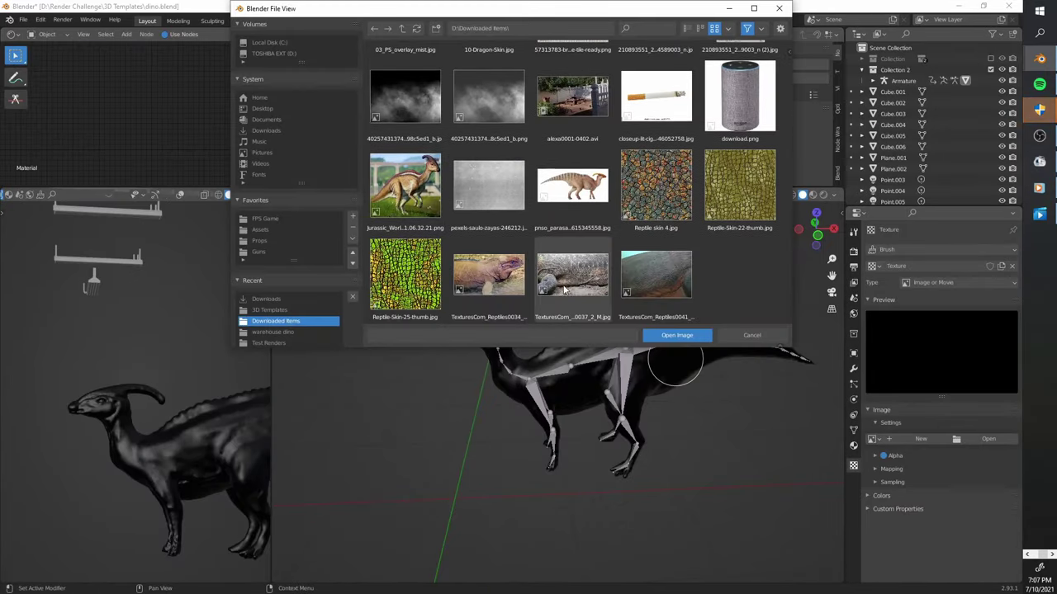
double_click(544, 281)
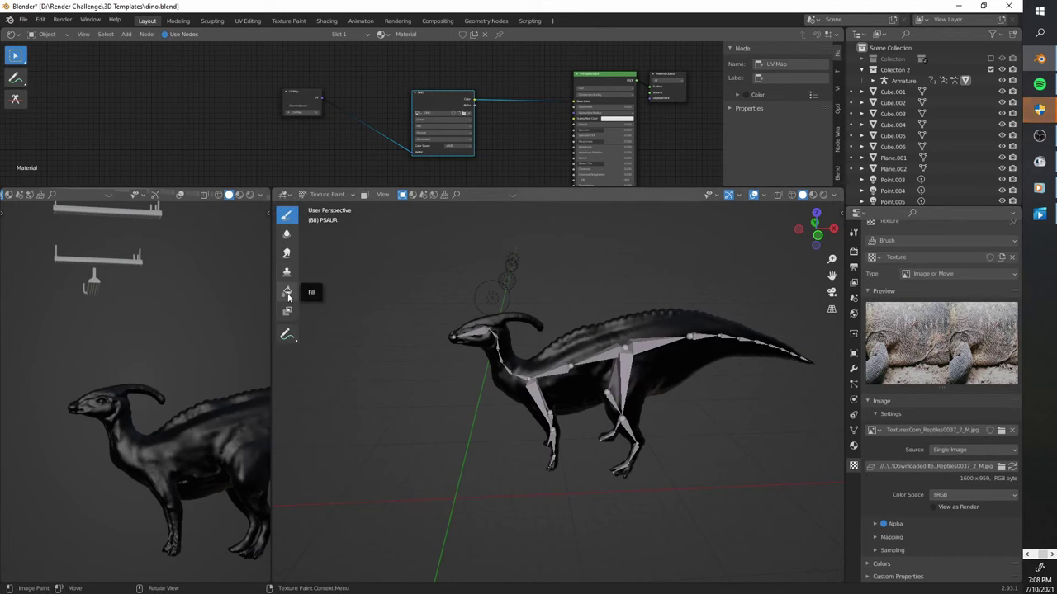
scroll(894, 251, "down", 3)
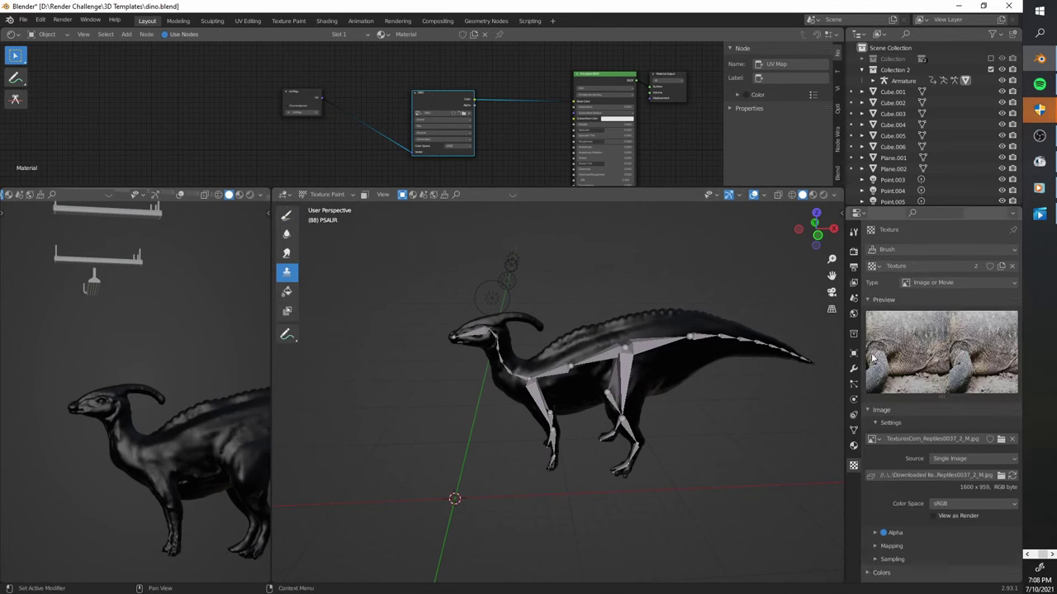
Adjust the brush texture mapping and crop its Min X to 0.31
left_click(875, 423)
left_click(875, 424)
scroll(908, 371, "down", 1)
scroll(658, 247, "up", 2)
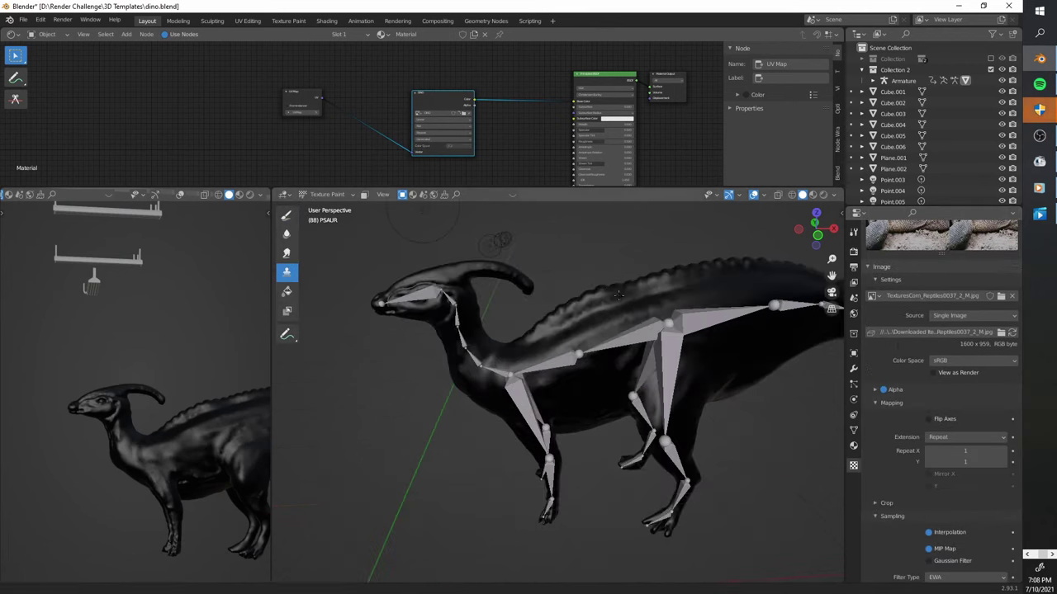
middle_click_drag(450, 362, 437, 337, "shift")
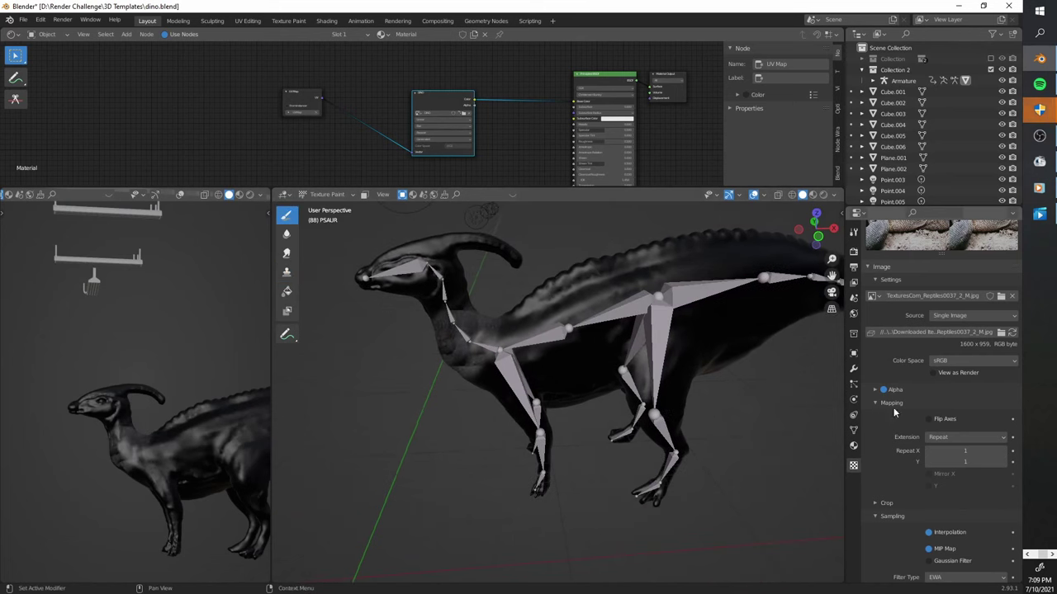
left_click_drag(976, 518, 990, 519)
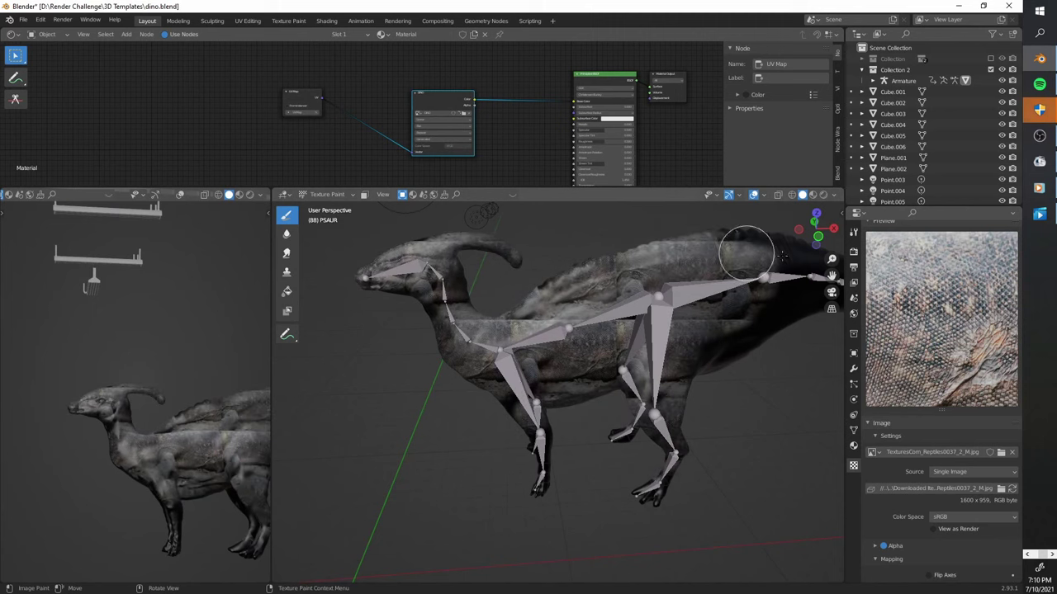
middle_click_drag(791, 298, 475, 301)
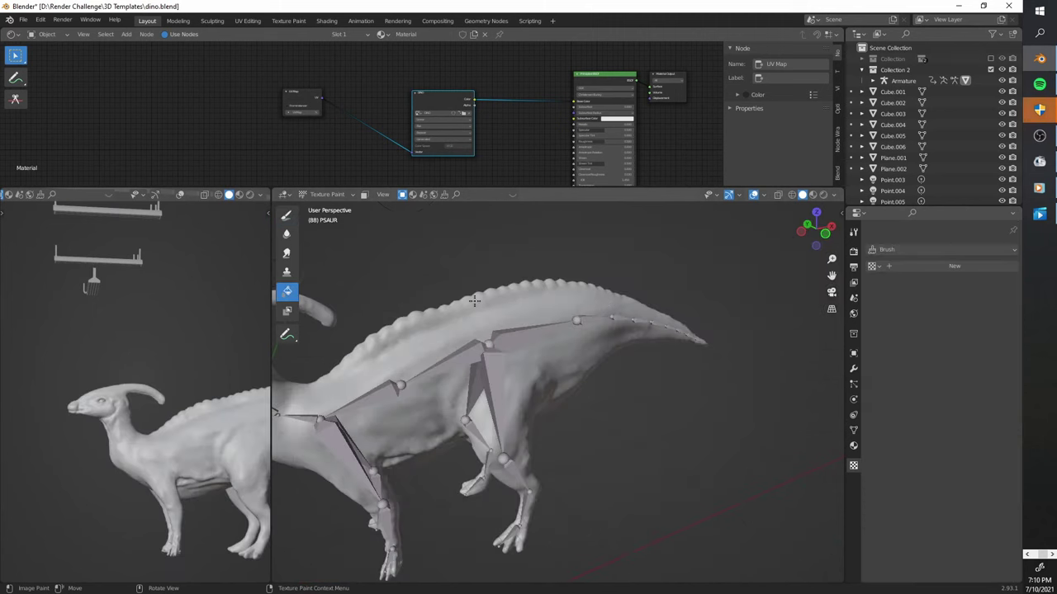
Switch to Material Preview shading and show the asset strip to view the reptile-skin-painted dinosaur
left_click(854, 465)
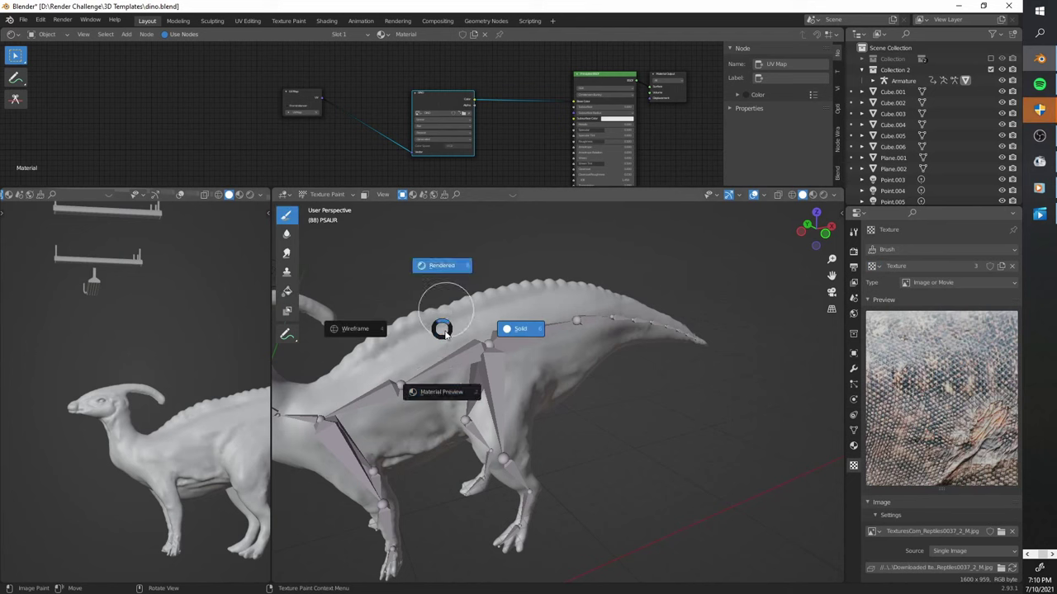
left_click(441, 391)
middle_click_drag(426, 370, 415, 393)
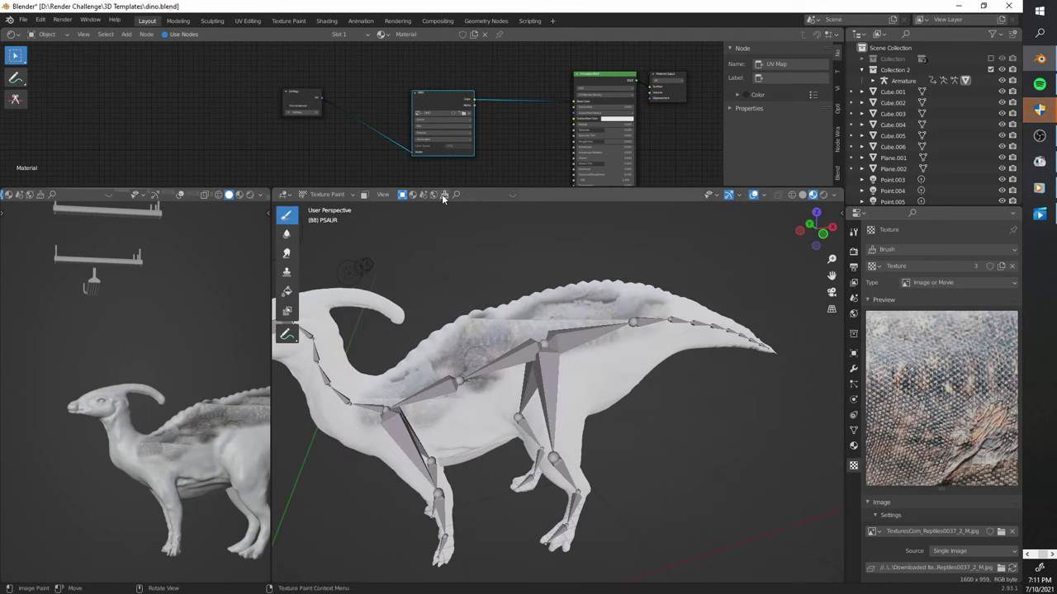
left_click(444, 196)
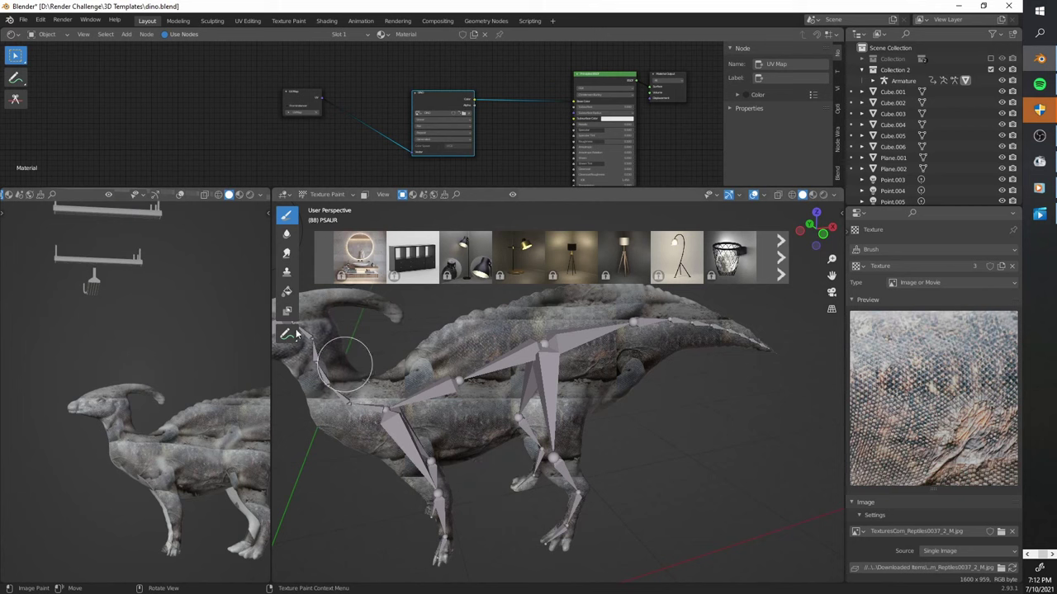
mouse_move(753, 354)
middle_mouse_down()
mouse_move(488, 389)
mouse_move(529, 367)
middle_mouse_up()
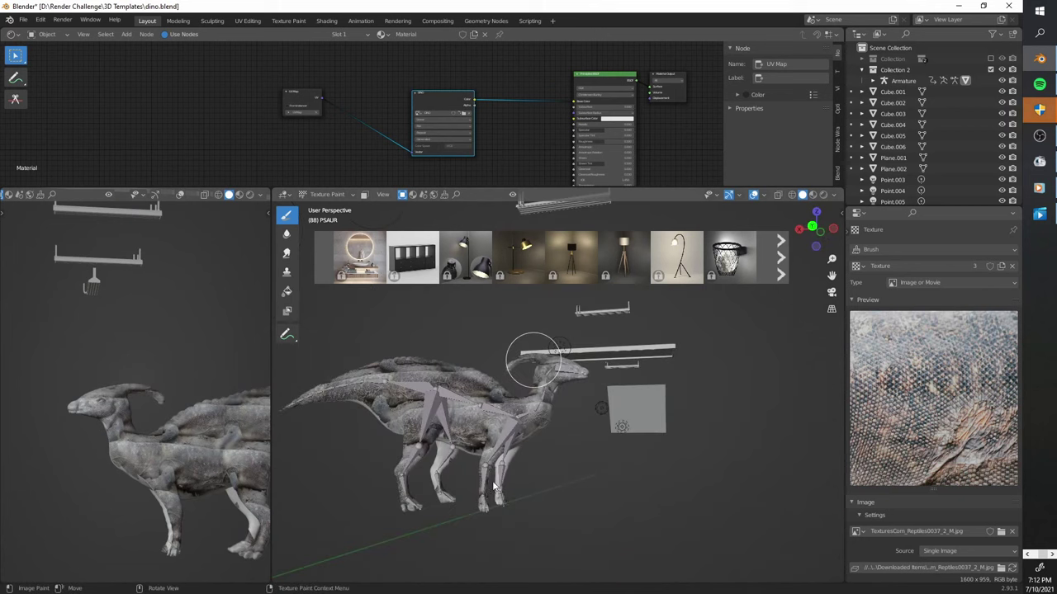
scroll(512, 380, "up", 2)
Switch back to the plain Draw brush and show the brush settings sidebar
scroll(471, 350, "up", 2)
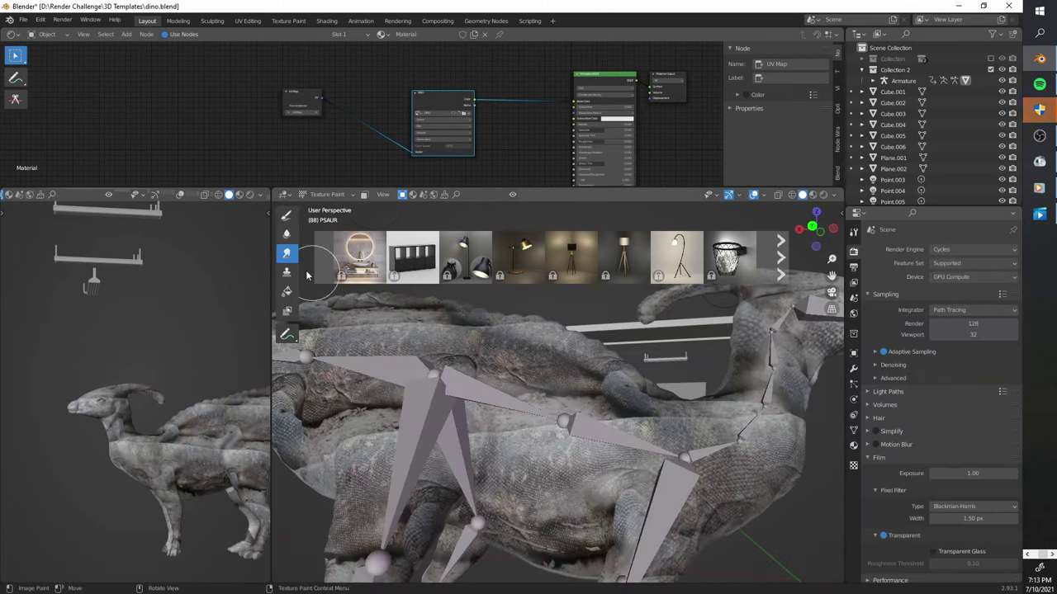
scroll(429, 343, "up", 1)
right_click(392, 338)
left_click(287, 215)
left_click(382, 194)
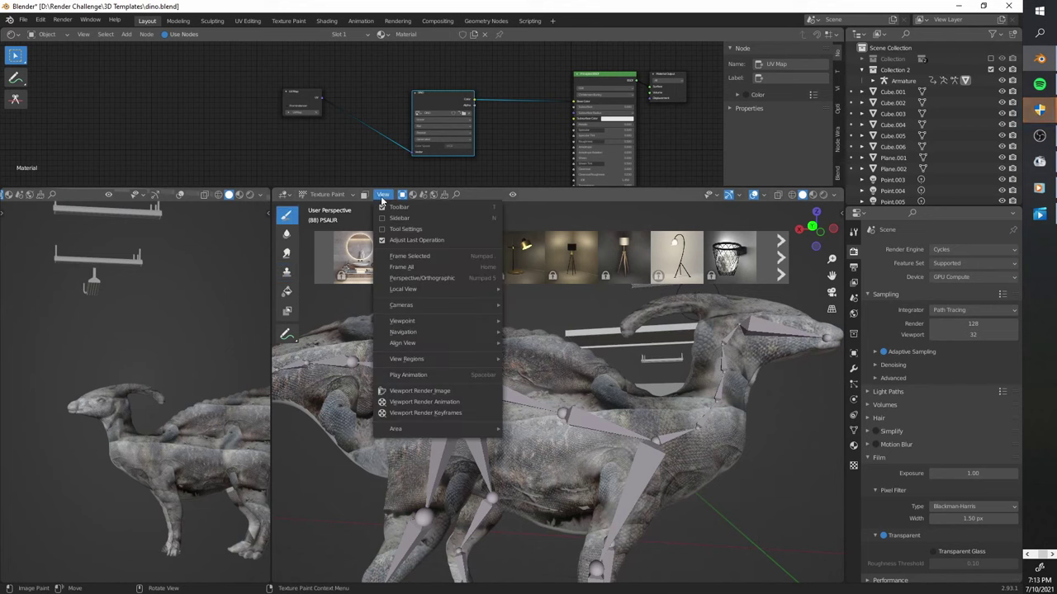
key("n")
Set the brush texture mapping to Stencil and crop its minimum X to 1.75 and Y to 1.94
scroll(790, 450, "down", 2)
scroll(790, 450, "down", 3)
scroll(790, 450, "down", 3)
left_click(795, 454)
left_click(779, 514)
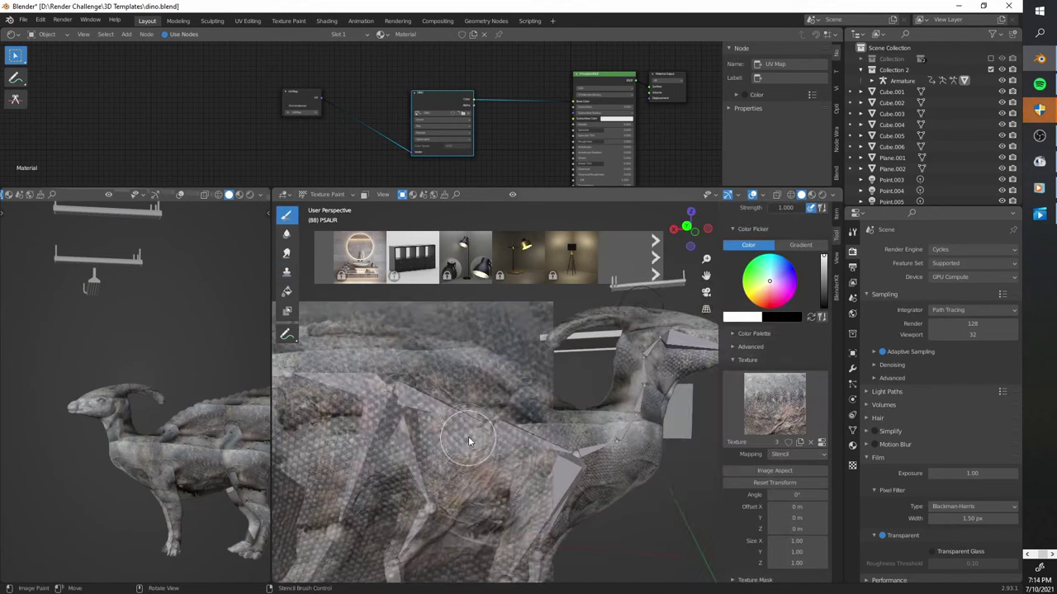
left_click(852, 465)
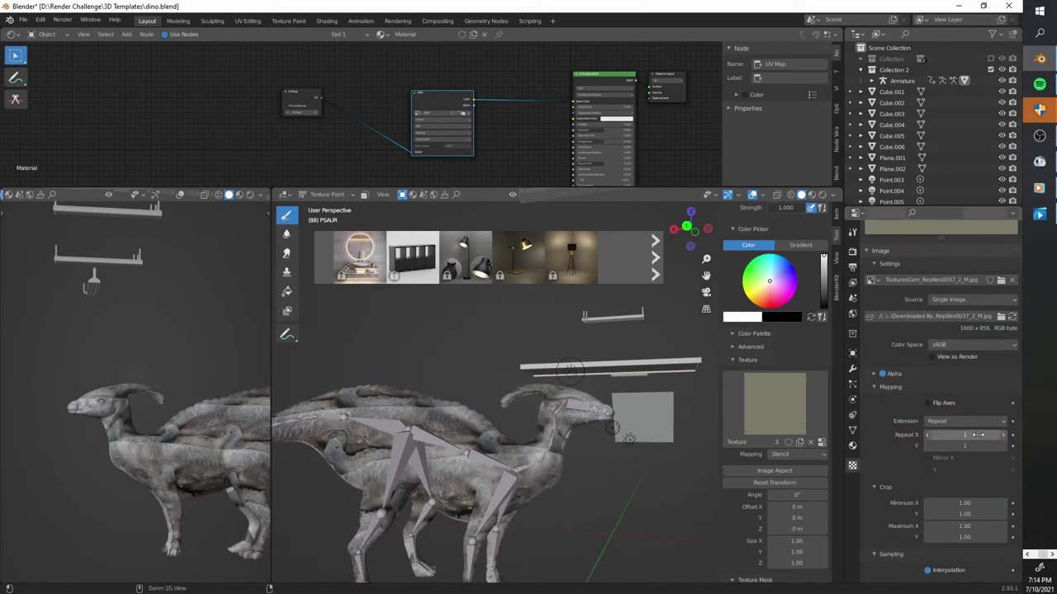
left_click_drag(966, 503, 991, 513)
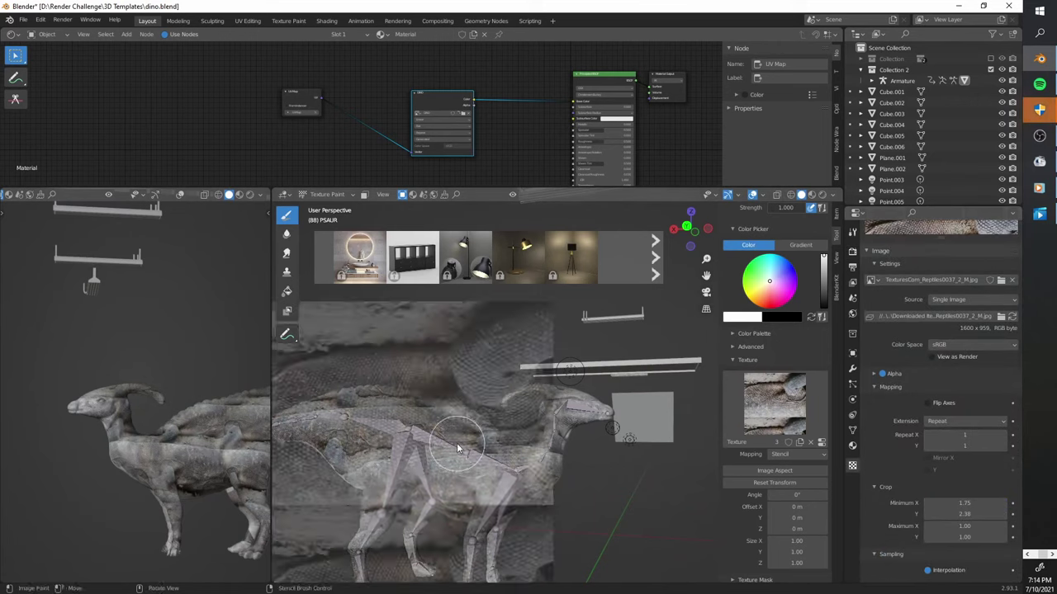
Enlarge the stencil over the dinosaur, checking the head, neck and body from several angles
scroll(464, 493, "down", 2)
scroll(452, 468, "up", 2)
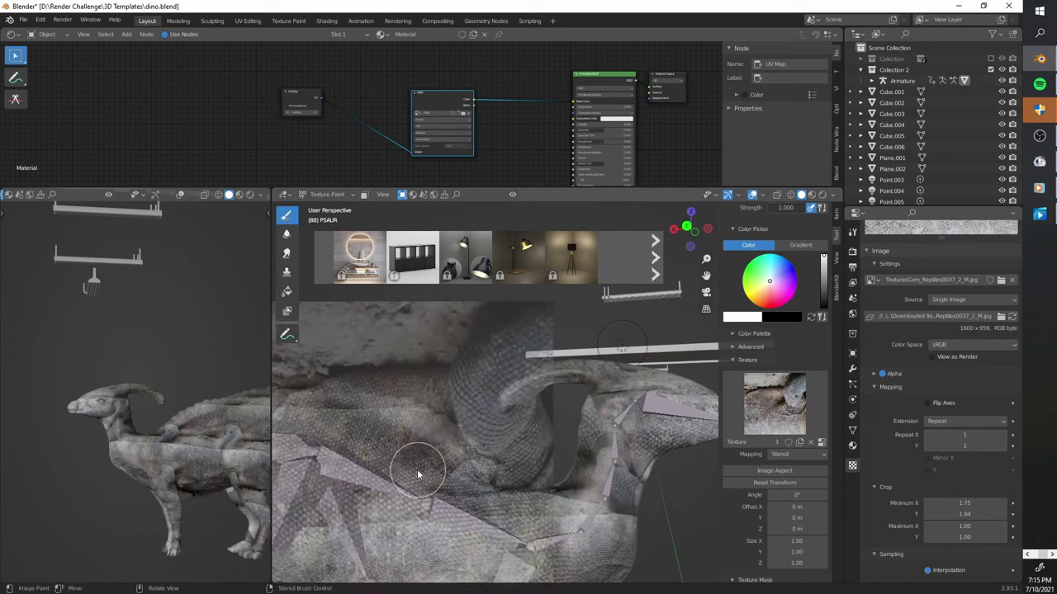
right_click_drag(304, 429, 478, 492, "shift")
middle_click_drag(478, 492, 454, 398)
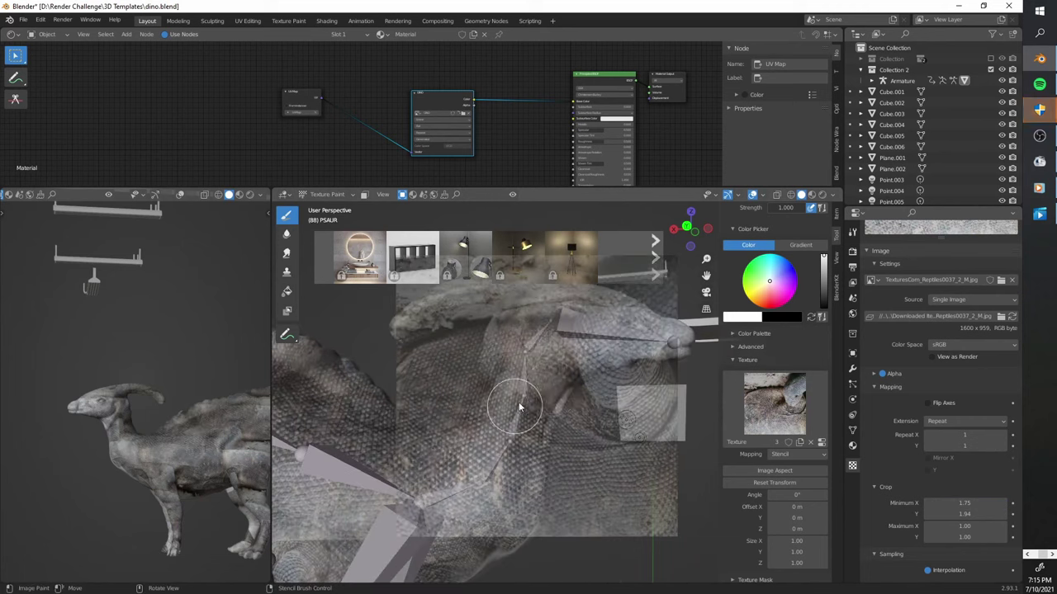
right_click_drag(453, 398, 436, 386, "shift")
scroll(775, 302, "up", 3)
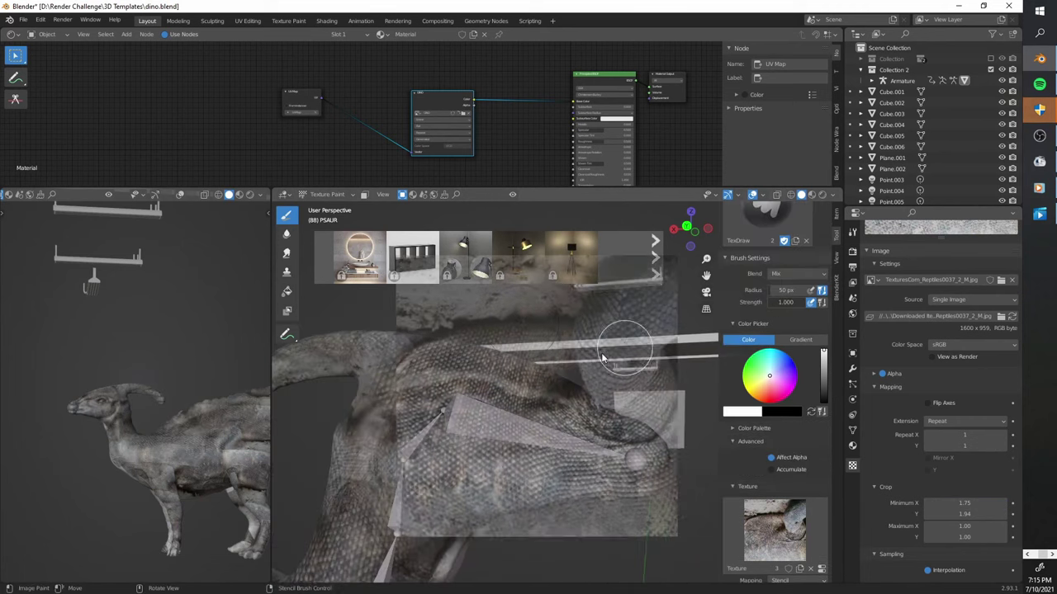
scroll(557, 408, "up", 3)
middle_click_drag(558, 409, 531, 423)
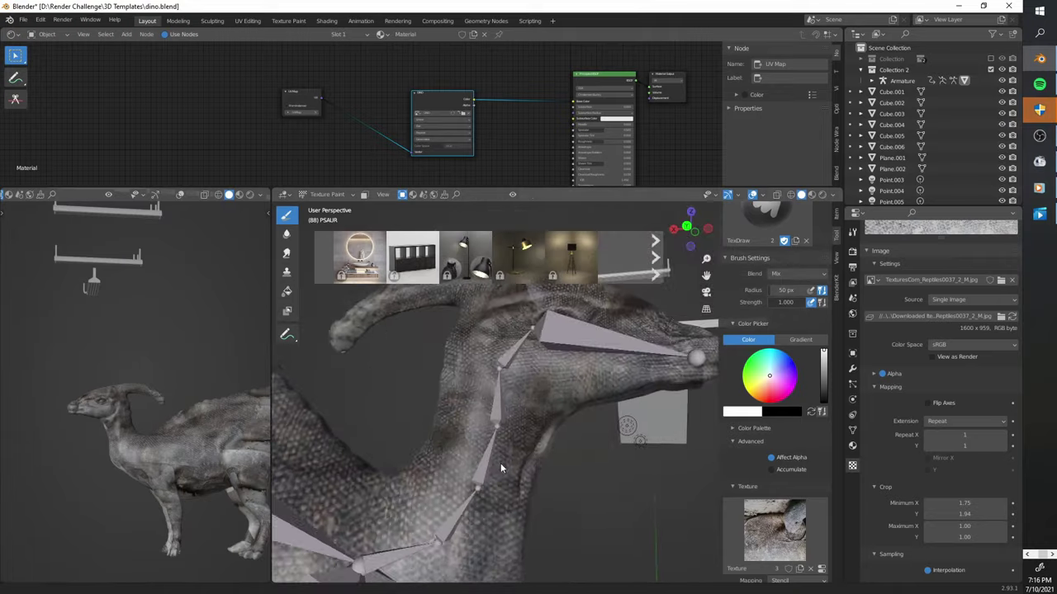
mouse_move(478, 505)
middle_mouse_down()
mouse_move(533, 495)
mouse_move(473, 387)
mouse_move(512, 485)
mouse_move(496, 436)
mouse_move(551, 469)
mouse_move(512, 495)
mouse_move(521, 403)
mouse_move(502, 476)
mouse_move(539, 439)
mouse_move(479, 394)
mouse_move(590, 503)
mouse_move(372, 436)
mouse_move(370, 530)
mouse_move(455, 435)
mouse_move(415, 471)
mouse_move(491, 467)
mouse_move(543, 330)
mouse_move(511, 448)
mouse_move(408, 480)
mouse_move(489, 448)
mouse_move(431, 501)
mouse_move(432, 487)
mouse_move(508, 431)
mouse_move(450, 419)
mouse_move(559, 330)
mouse_move(519, 372)
mouse_move(507, 495)
mouse_move(495, 475)
middle_mouse_up()
Create a new brush texture and load TexturesCom_Reptiles0034_M.jpg into it
scroll(496, 475, "up", 3)
scroll(547, 410, "up", 4)
mouse_move(547, 410)
middle_mouse_down()
mouse_move(595, 449)
mouse_move(567, 426)
mouse_move(531, 354)
mouse_move(547, 377)
mouse_move(501, 349)
mouse_move(558, 463)
middle_mouse_up()
left_click(799, 568)
left_click(1001, 568)
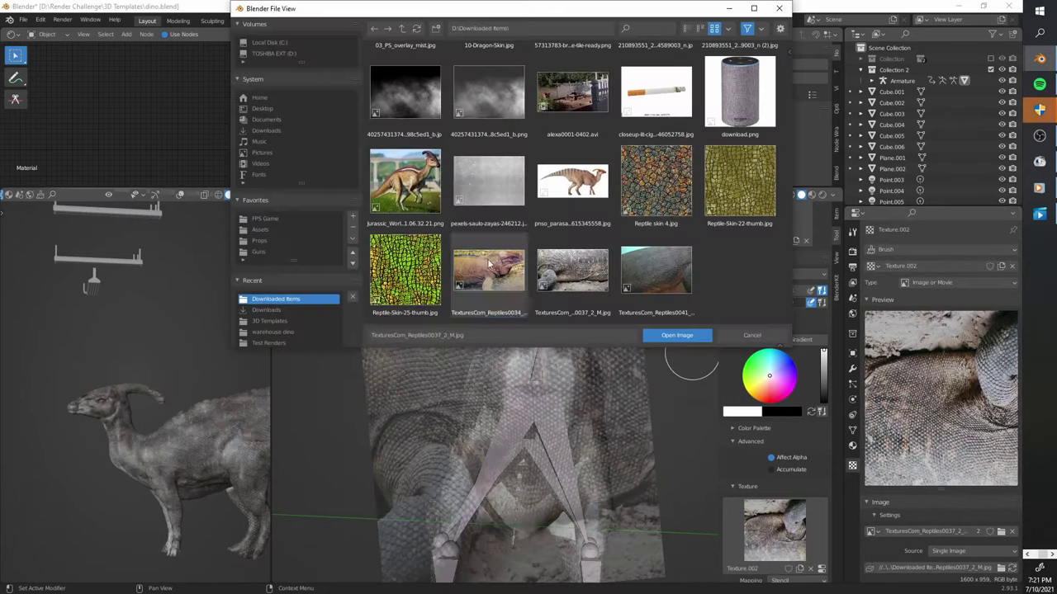
double_click(488, 270)
mouse_move(454, 358)
middle_mouse_down()
mouse_move(413, 378)
mouse_move(504, 418)
mouse_move(523, 329)
mouse_move(493, 345)
mouse_move(443, 477)
mouse_move(429, 443)
mouse_move(482, 408)
mouse_move(421, 470)
mouse_move(416, 502)
mouse_move(467, 460)
mouse_move(572, 467)
mouse_move(498, 402)
mouse_move(472, 424)
mouse_move(424, 377)
mouse_move(488, 401)
middle_mouse_up()
Load TexturesCom_Reptiles0041_M.jpg into the new texture, Texture.003, instead
left_click(1001, 531)
double_click(740, 169)
middle_click_drag(561, 419, 489, 402)
scroll(147, 470, "up", 3)
mouse_move(146, 469)
middle_mouse_down()
mouse_move(169, 401)
mouse_move(215, 388)
middle_mouse_up()
mouse_move(571, 437)
middle_mouse_down()
mouse_move(562, 385)
mouse_move(388, 397)
middle_mouse_up()
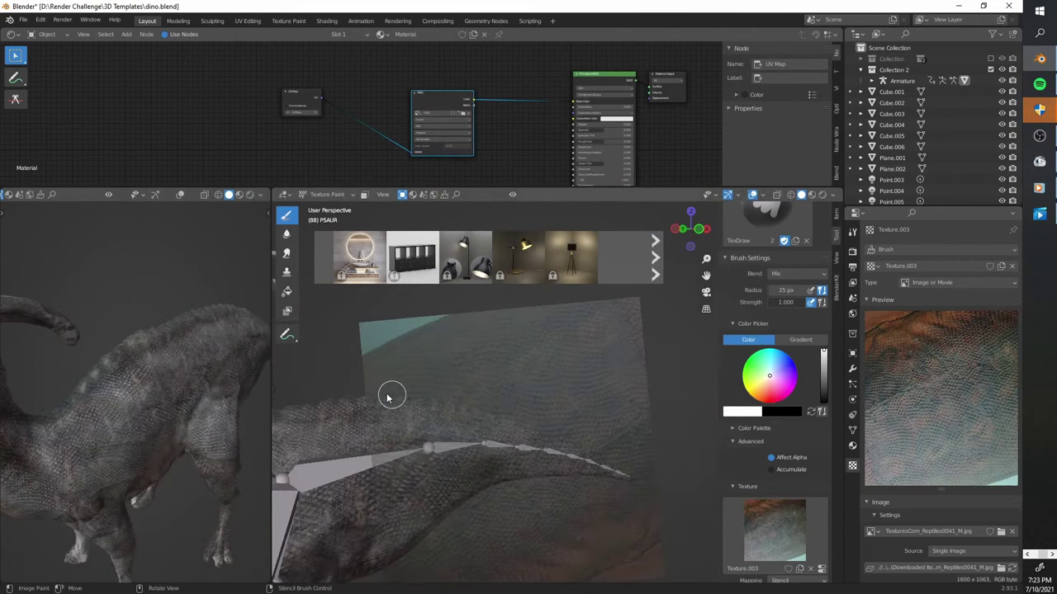
Pan and orbit around the dinosaur's body to view the new stencil over the skin
mouse_move(477, 413)
middle_mouse_down()
mouse_move(435, 415)
mouse_move(521, 402)
mouse_move(462, 365)
mouse_move(784, 294)
middle_mouse_up()
scroll(507, 370, "up", 3)
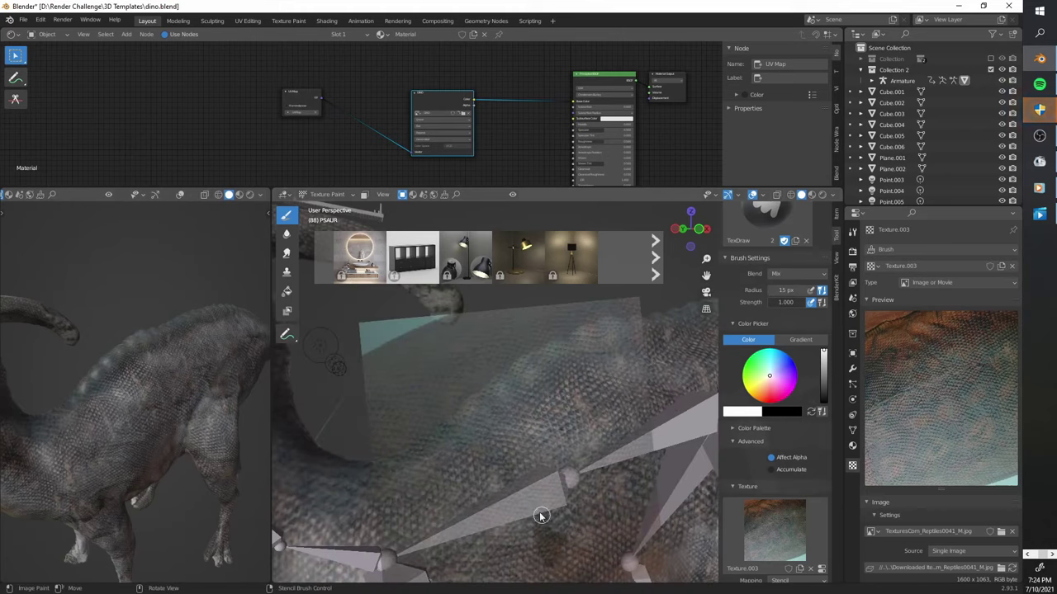
scroll(545, 511, "up", 2)
middle_click_drag(544, 516, 484, 537)
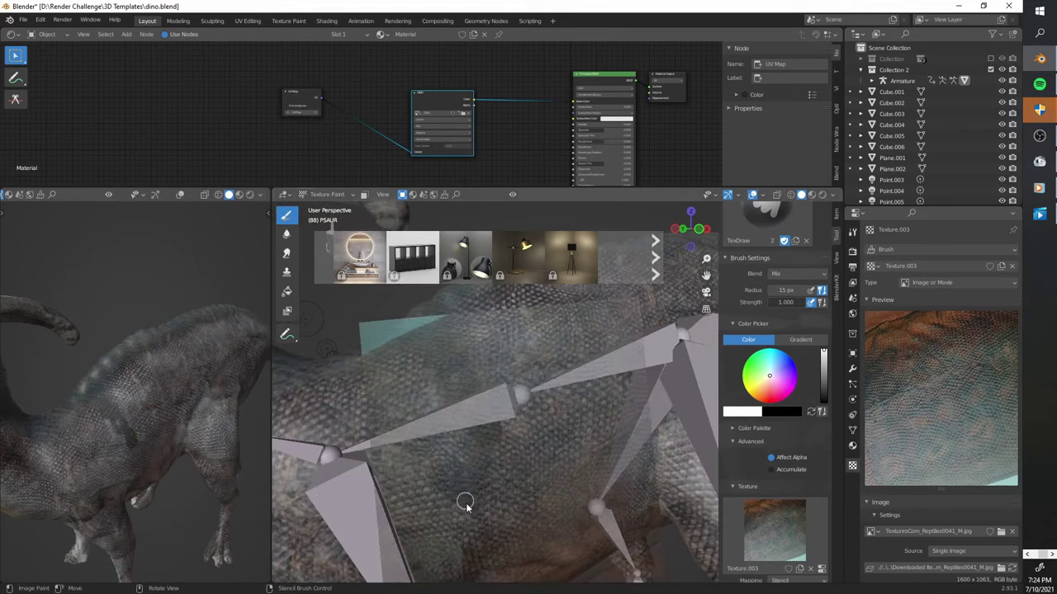
middle_click_drag(413, 339, 440, 362)
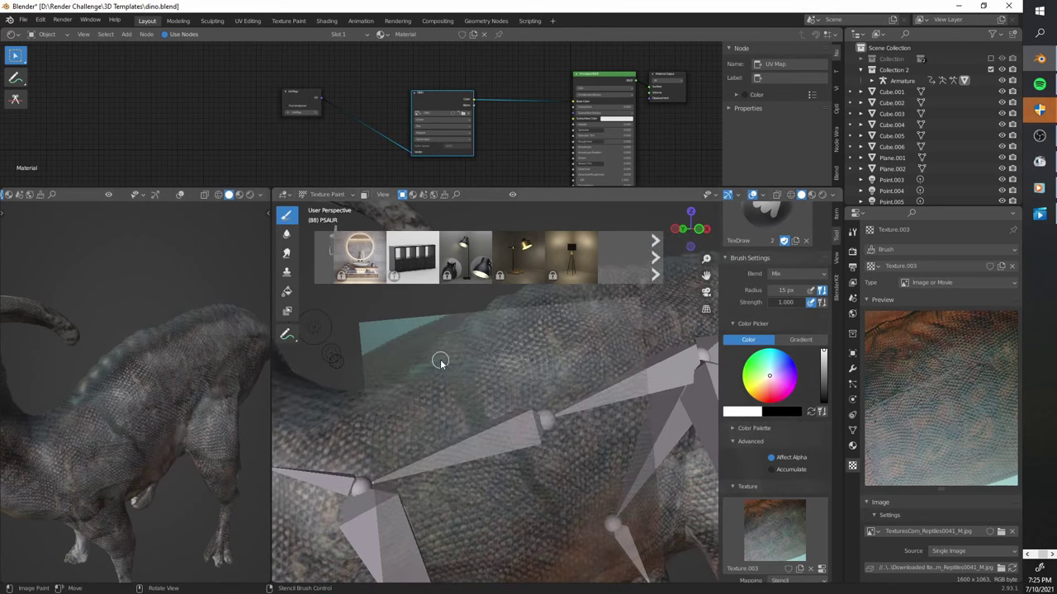
mouse_move(536, 320)
middle_mouse_down()
mouse_move(521, 371)
mouse_move(442, 434)
middle_mouse_up()
mouse_move(465, 391)
middle_mouse_down()
mouse_move(437, 488)
mouse_move(404, 377)
mouse_move(415, 462)
mouse_move(504, 450)
middle_mouse_up()
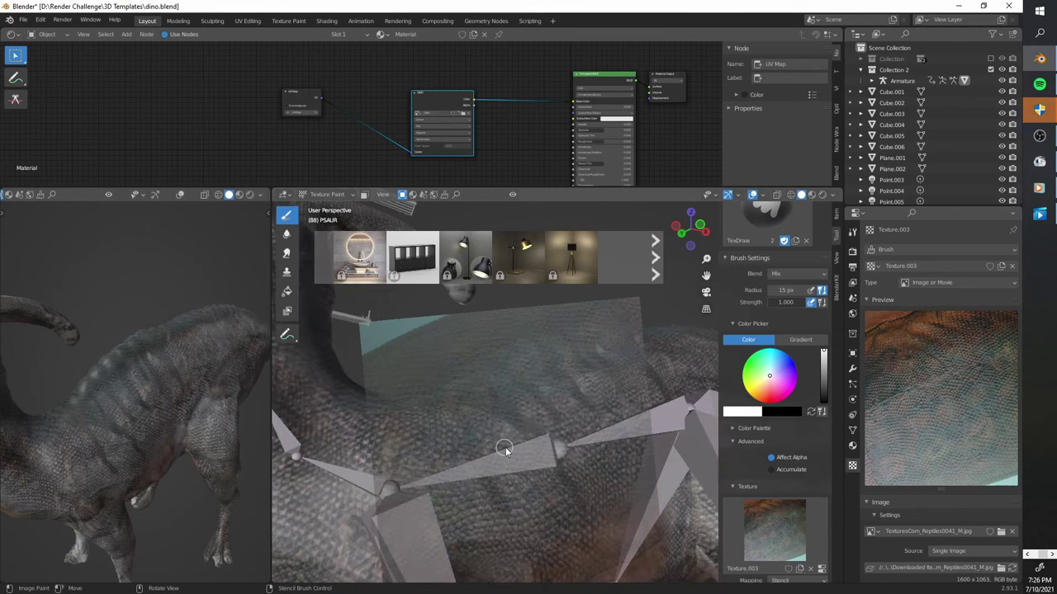
mouse_move(409, 518)
middle_mouse_down()
mouse_move(498, 470)
mouse_move(537, 463)
middle_mouse_up()
Assign Texture.003 as the brush texture mask, then undo it to leave the mask empty
scroll(805, 324, "down", 3)
scroll(805, 324, "up", 5)
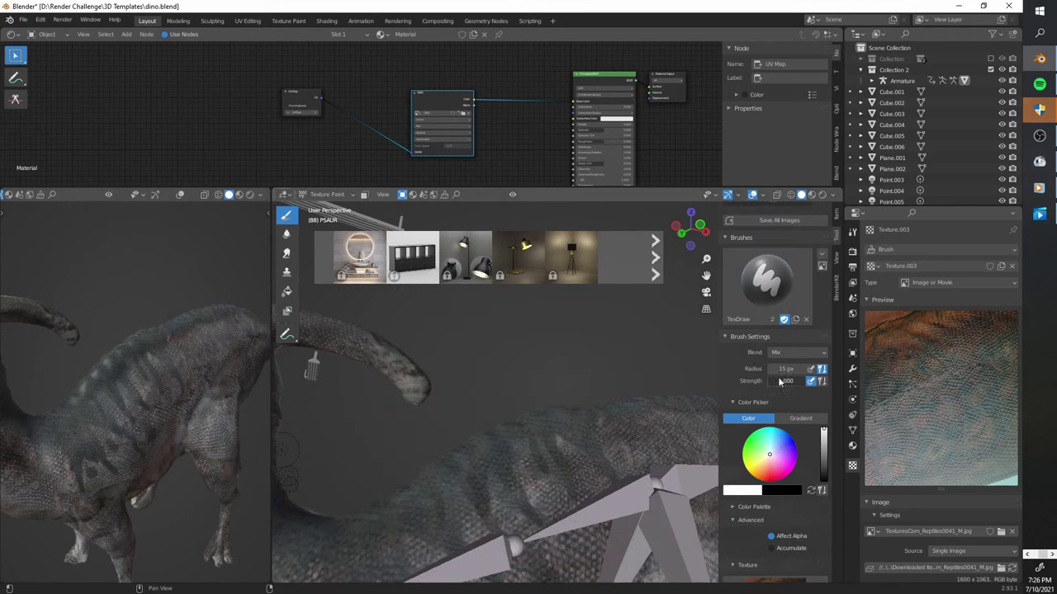
scroll(793, 355, "down", 5)
scroll(780, 413, "down", 4)
scroll(771, 464, "down", 1)
left_click(771, 464)
left_click(626, 271)
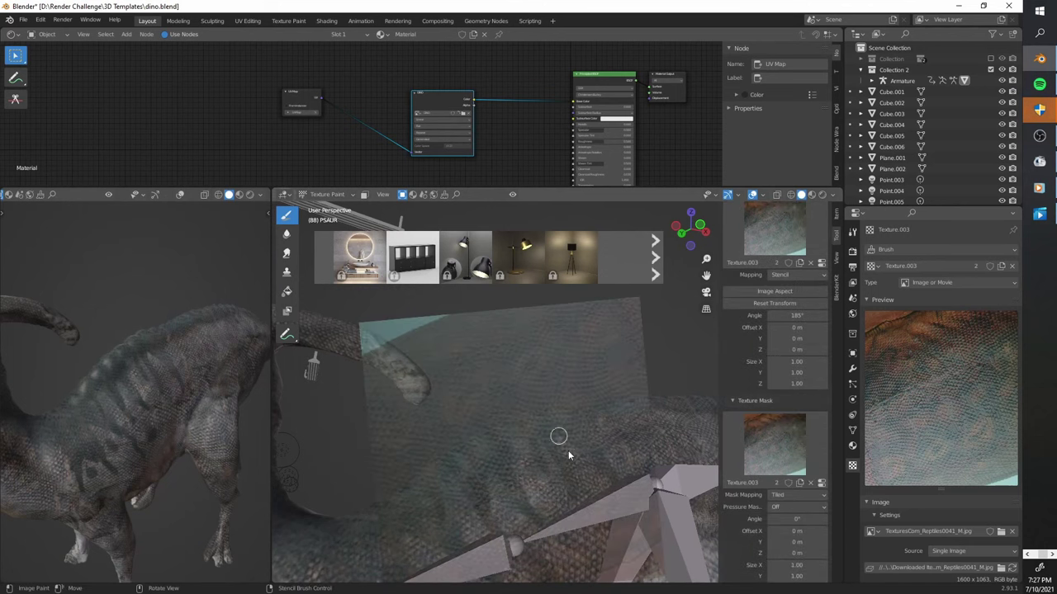
key("ctrl+z")
Orbit the view to line the dinosaur's body up under the 185° rotated stencil
mouse_move(575, 526)
middle_mouse_down("ctrl")
mouse_move(567, 428)
mouse_move(506, 329)
middle_mouse_up("ctrl")
mouse_move(452, 562)
middle_mouse_down()
mouse_move(503, 507)
mouse_move(477, 468)
middle_mouse_up()
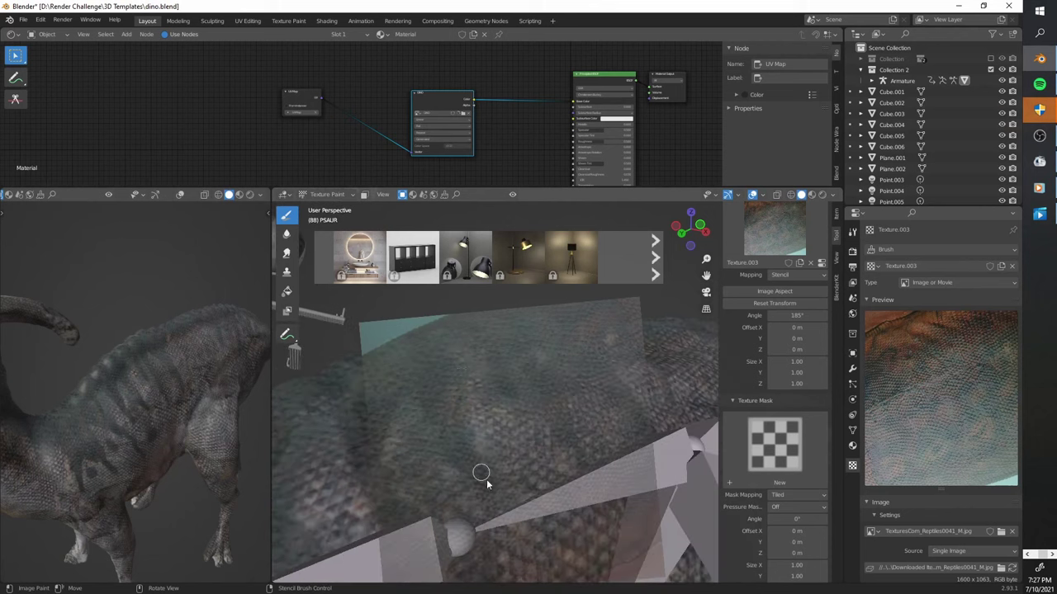
mouse_move(404, 449)
middle_mouse_down()
mouse_move(514, 432)
mouse_move(602, 503)
mouse_move(445, 340)
middle_mouse_up()
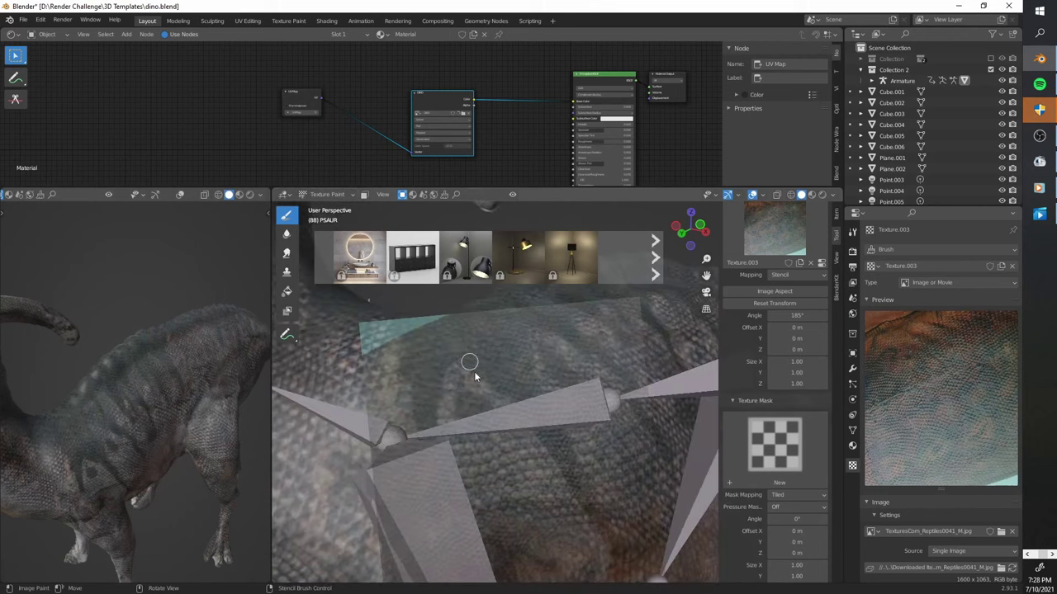
mouse_move(427, 403)
middle_mouse_down()
mouse_move(465, 436)
mouse_move(568, 443)
middle_mouse_up()
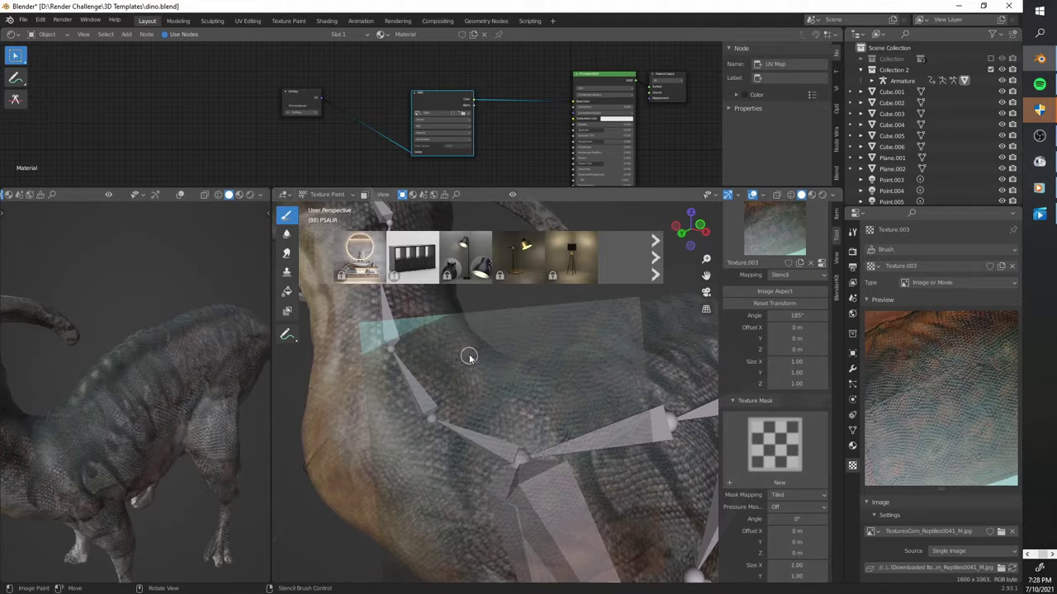